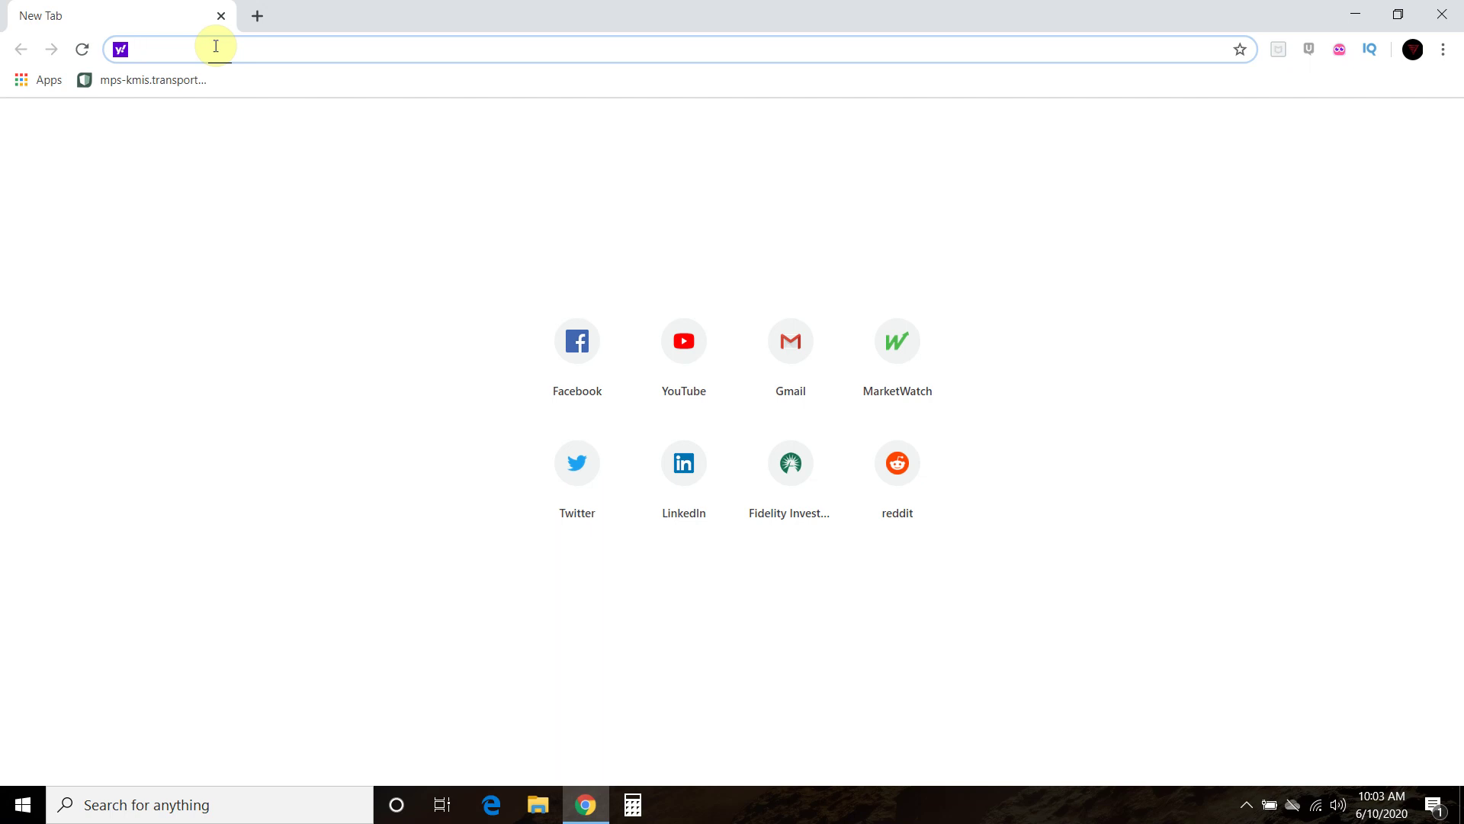
{"action": "type", "text": "http://"}
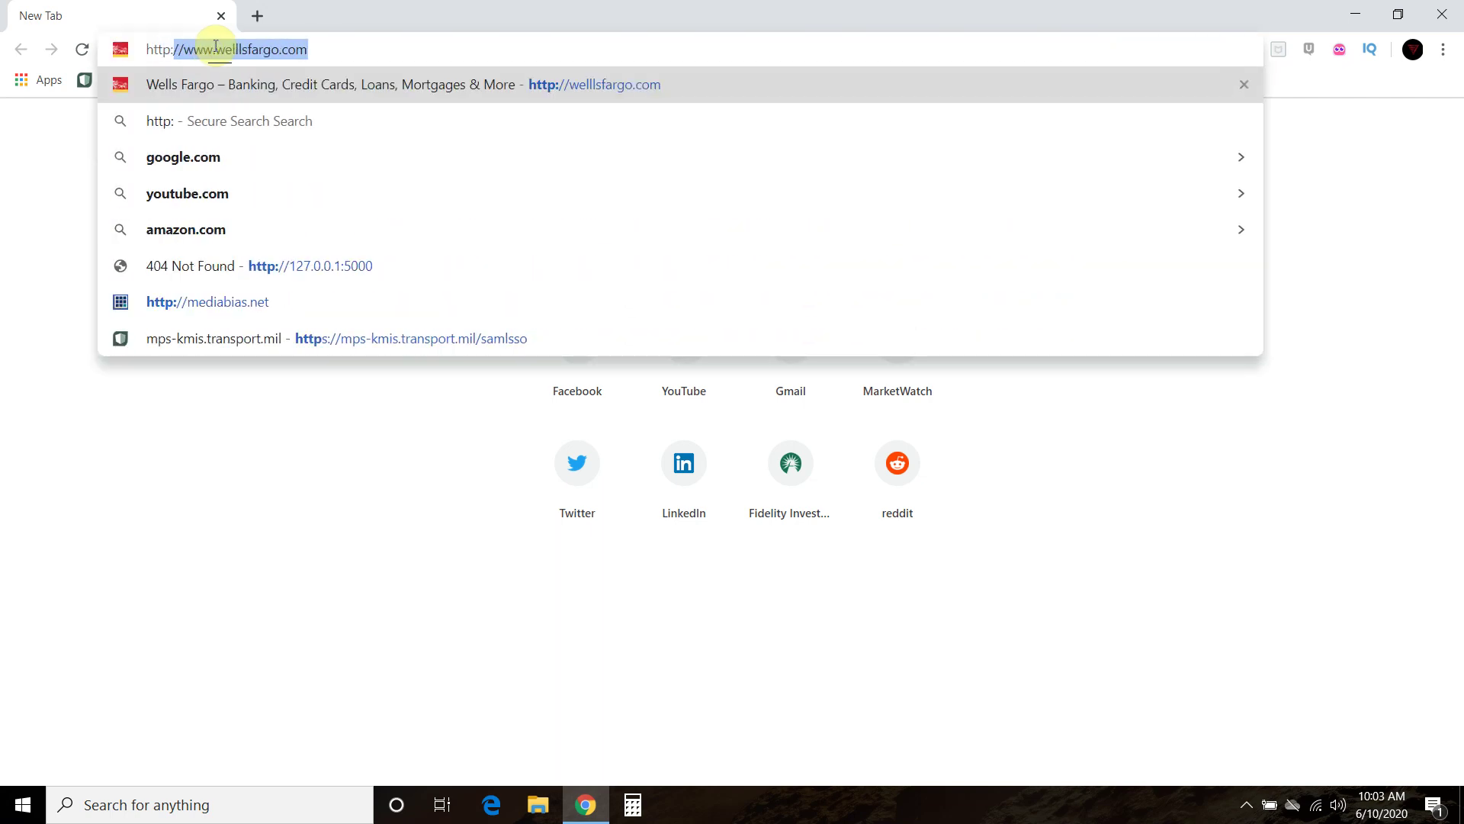
{"action": "type", "text": "find.s"}
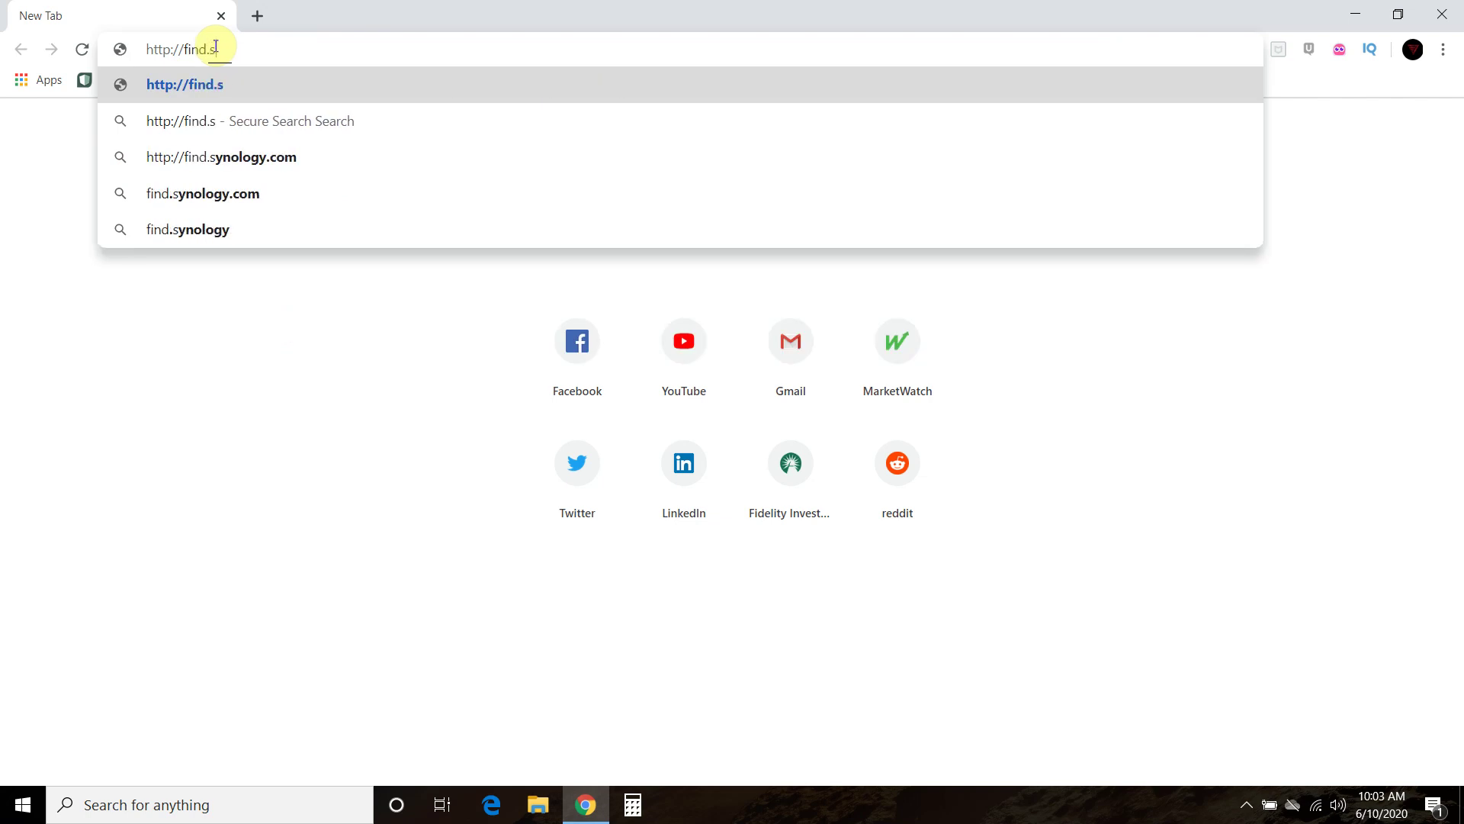
{"action": "type", "text": "ynology.com"}
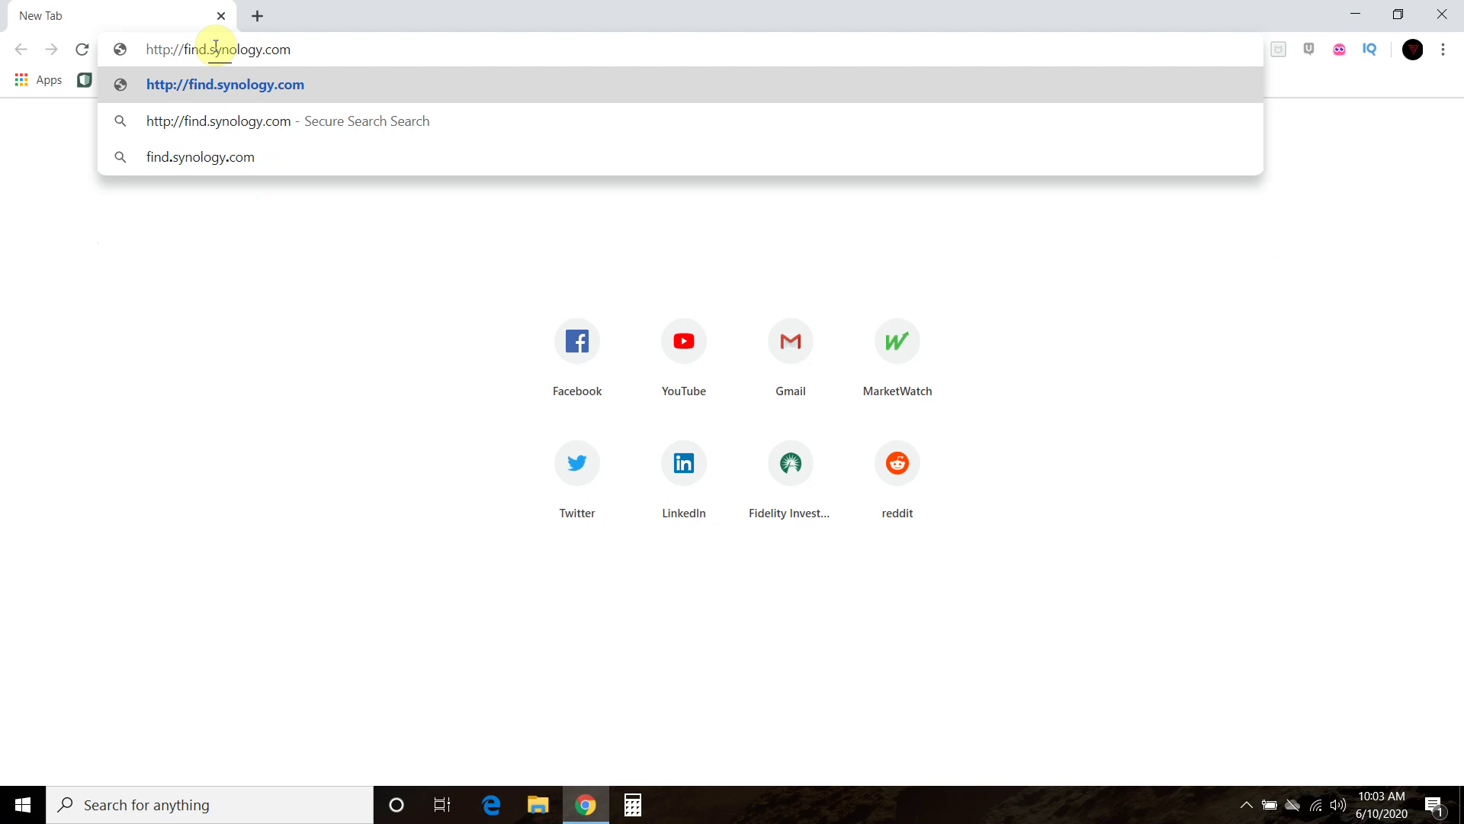
{"action": "key", "text": "Return"}
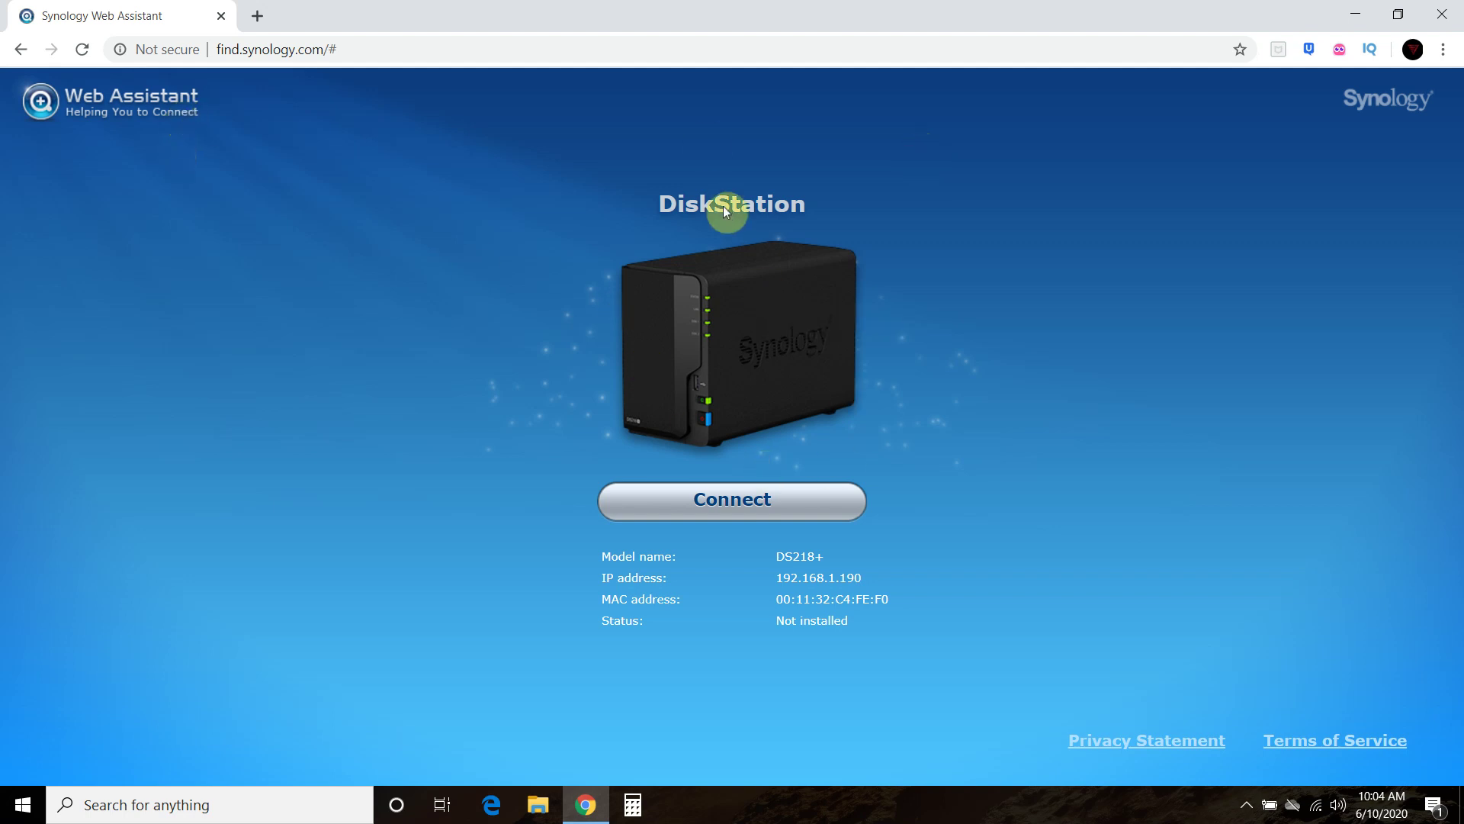
- Connect to the DS218+ at 192.168.1.190 and accept the EULA terms
{"action": "left_click", "coordinate": [748, 505]}
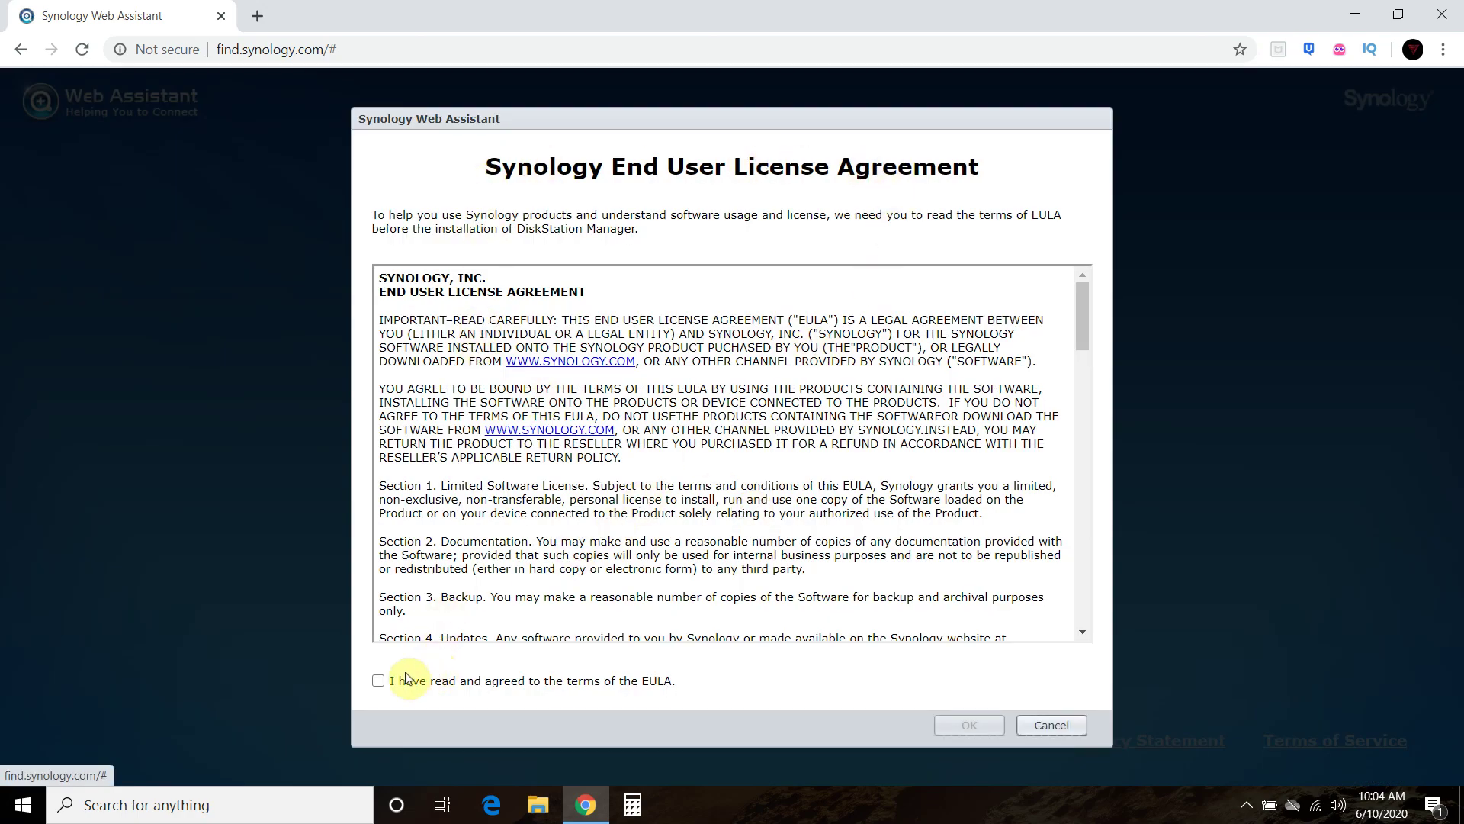
{"action": "left_click", "coordinate": [378, 681]}
{"action": "scroll", "coordinate": [667, 515], "scroll_direction": "down", "scroll_amount": 20}
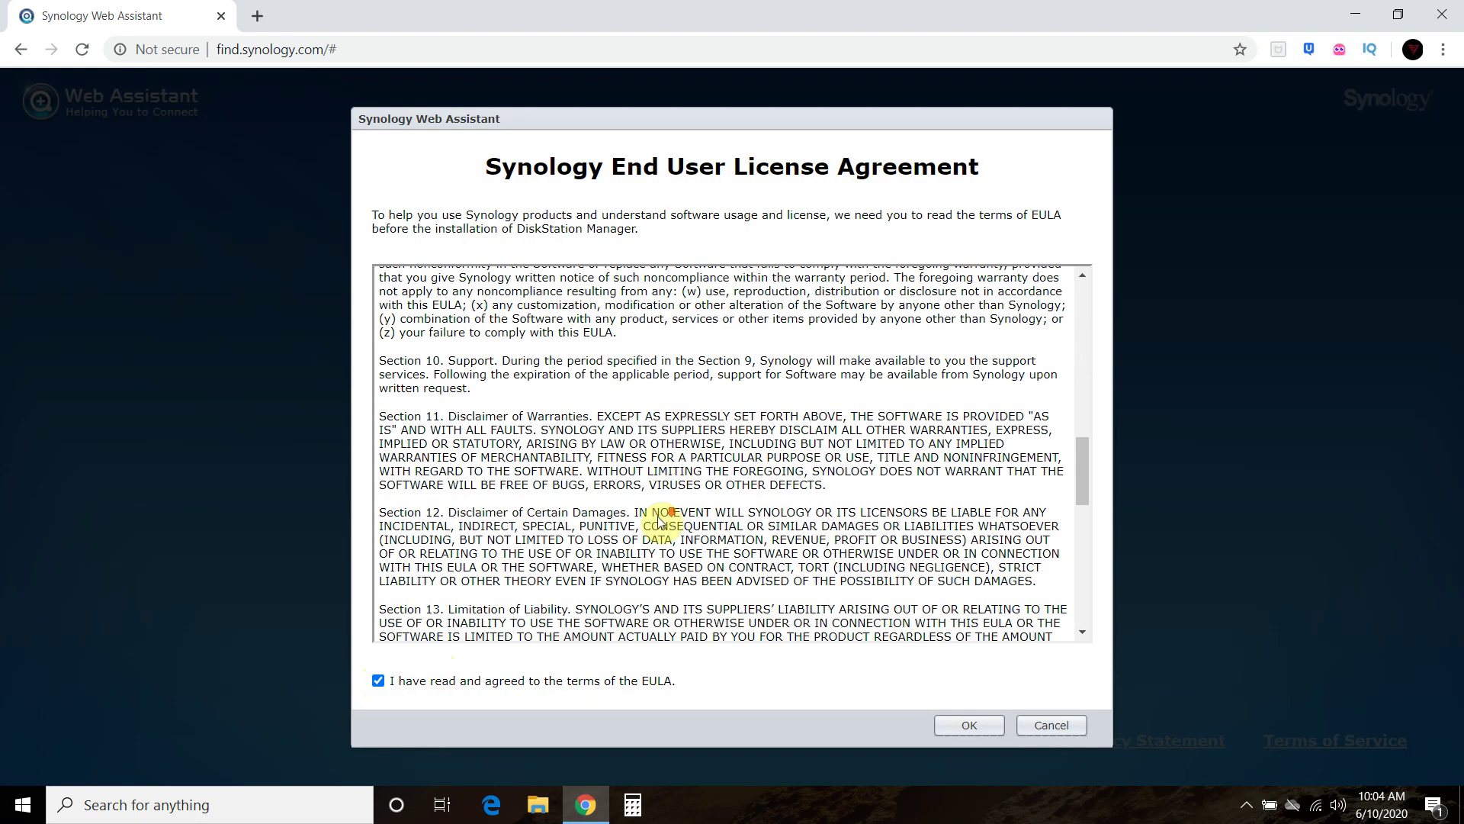
{"action": "left_click", "coordinate": [976, 726]}
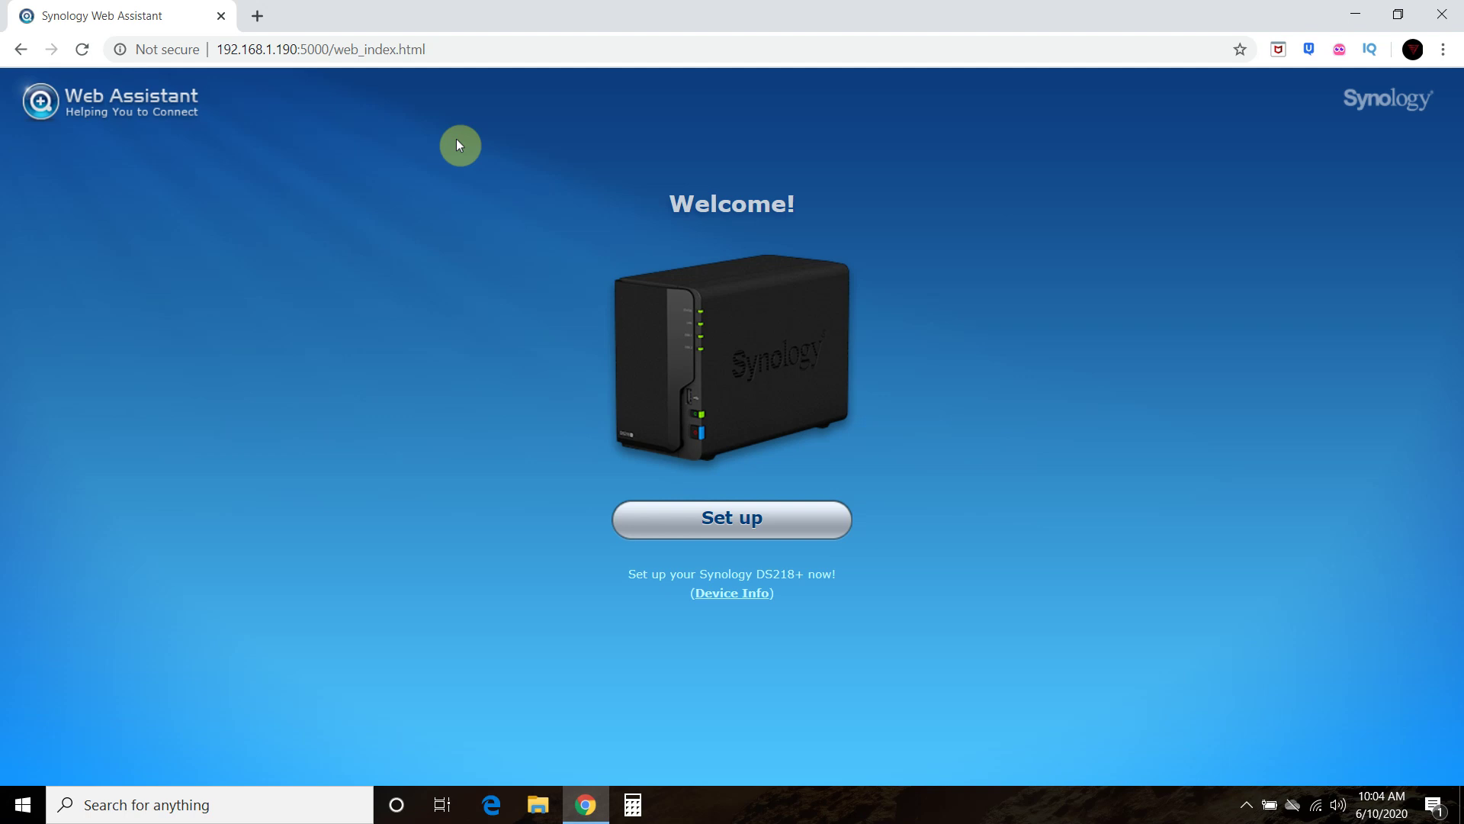
- Install the latest DSM on the DS218+, acknowledging the disk data will be erased
{"action": "left_click", "coordinate": [729, 526]}
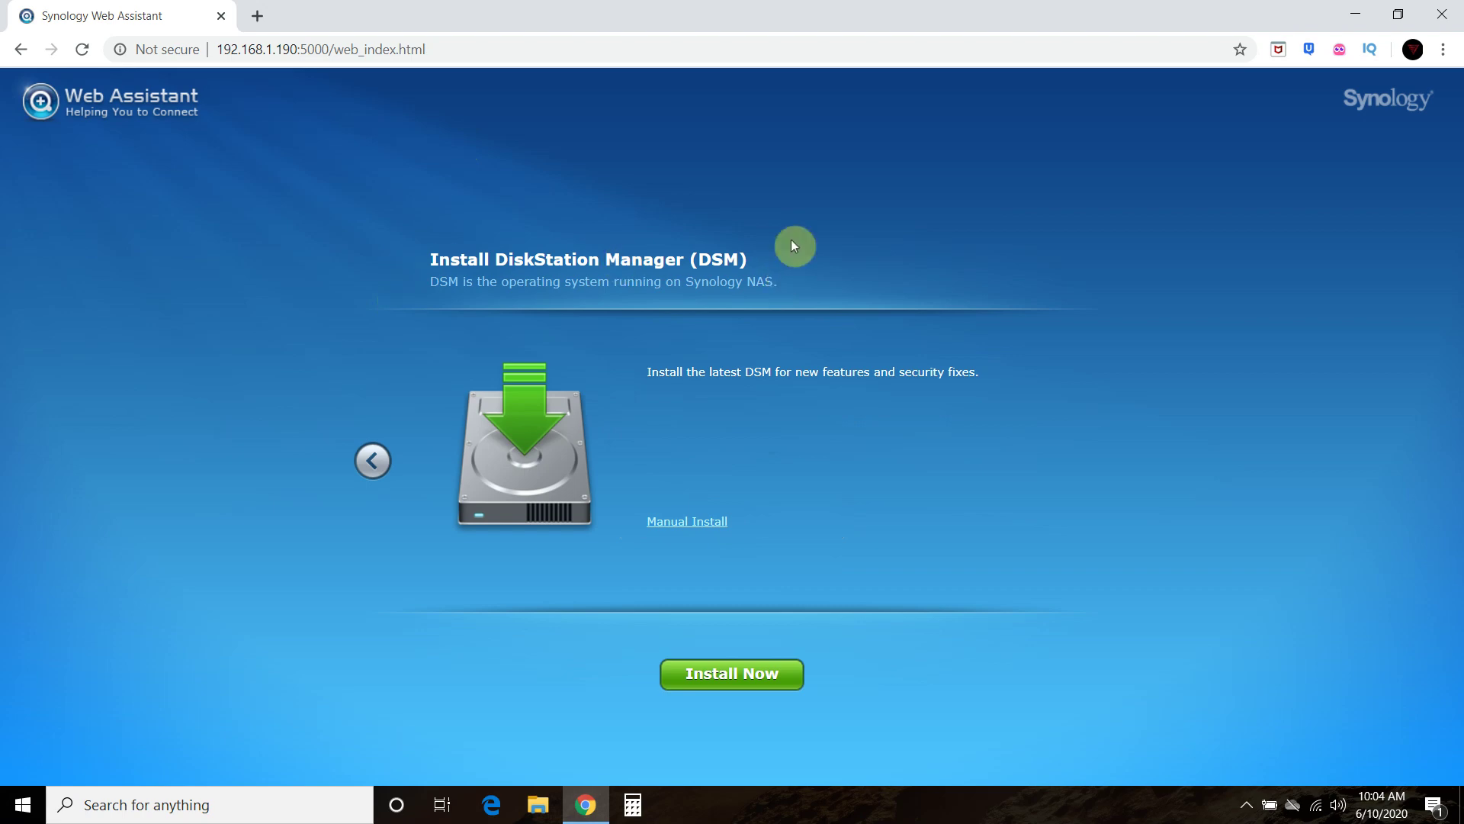
{"action": "left_click", "coordinate": [730, 672]}
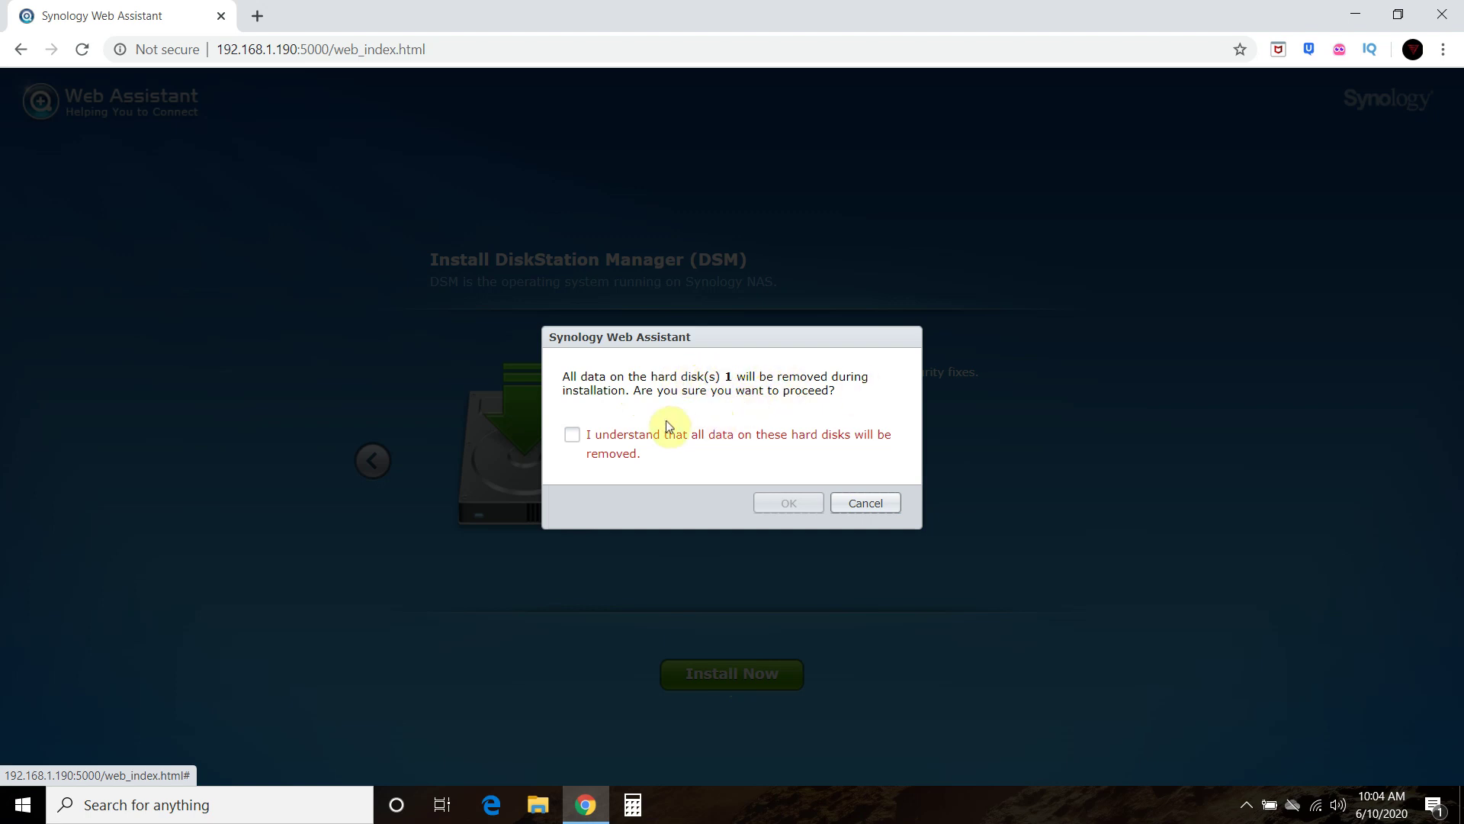
{"action": "left_click", "coordinate": [573, 435]}
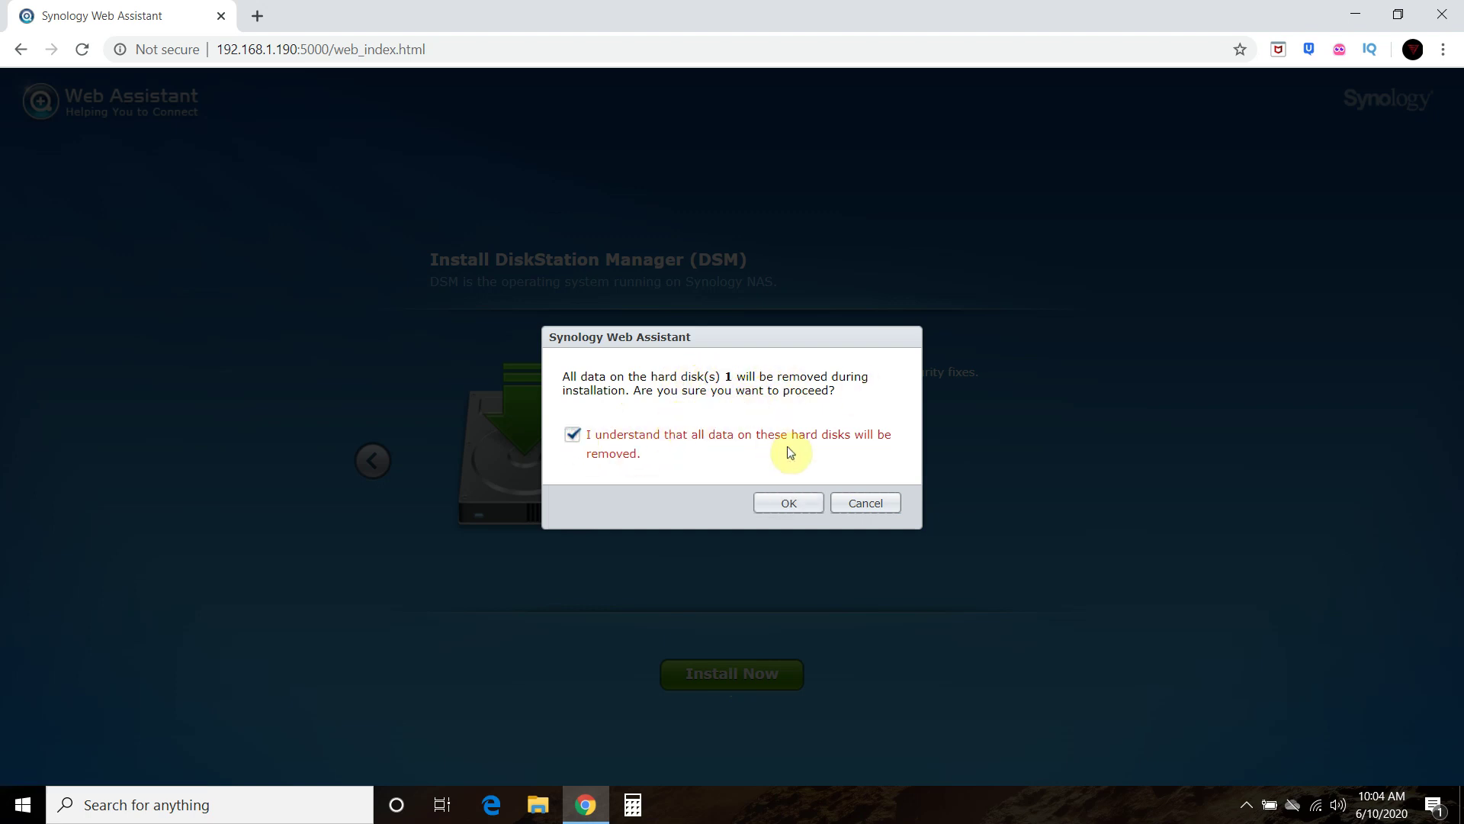
{"action": "left_click", "coordinate": [788, 503]}
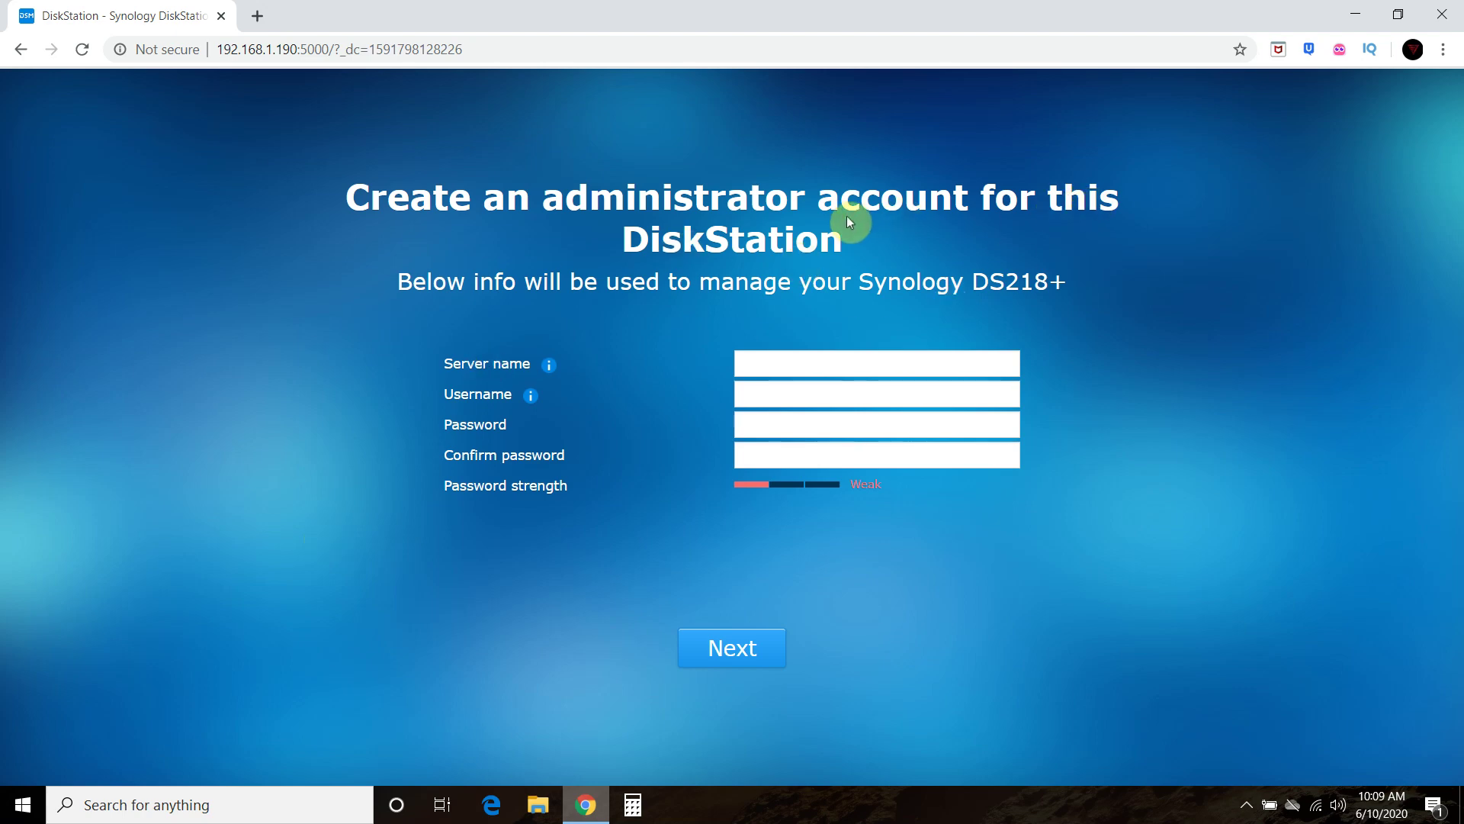
- Enter the server name, administrator username, password and password confirmation, then submit
{"action": "left_click", "coordinate": [762, 360]}
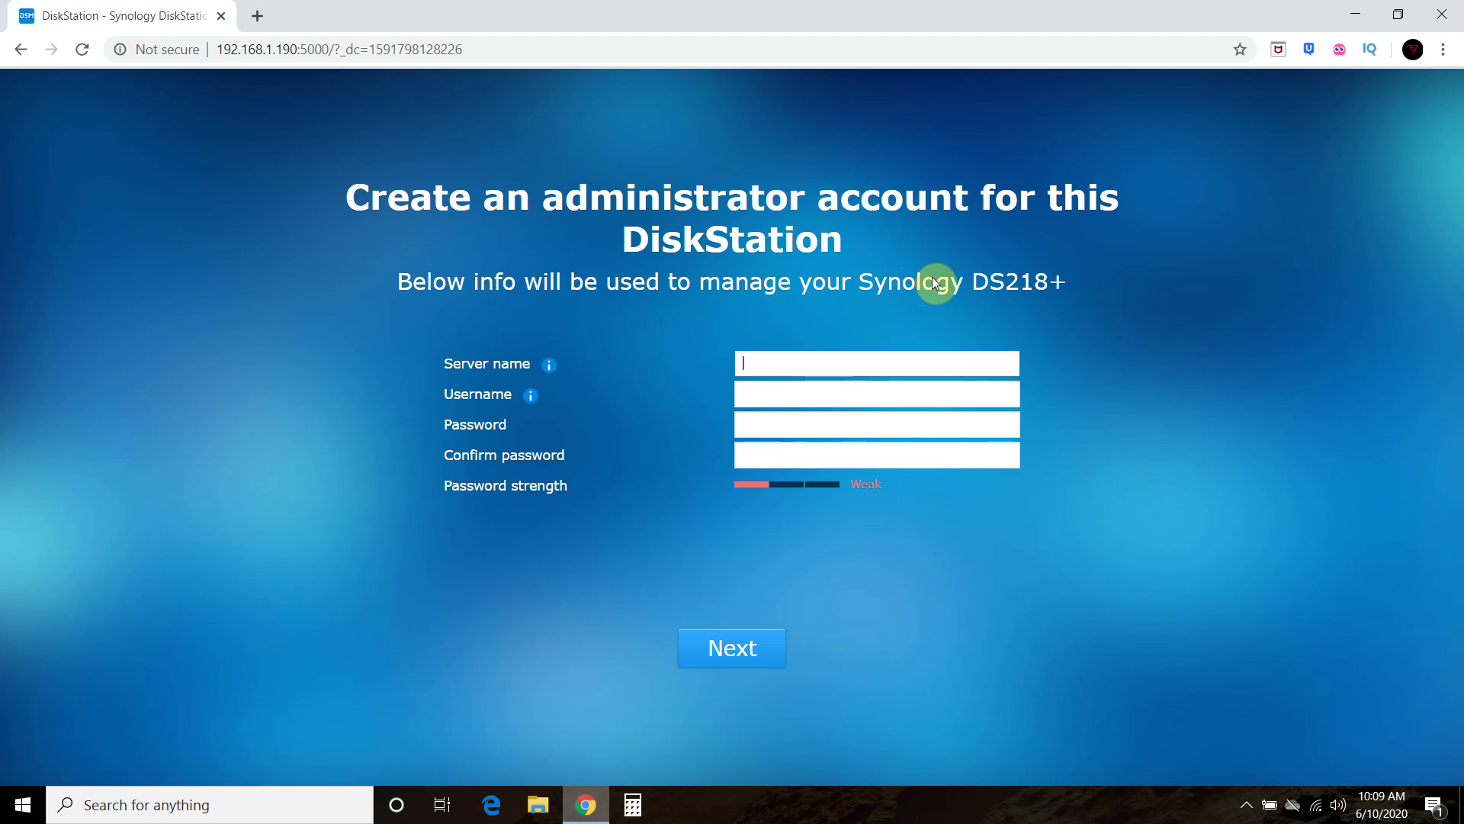
{"action": "key", "text": "Tab"}
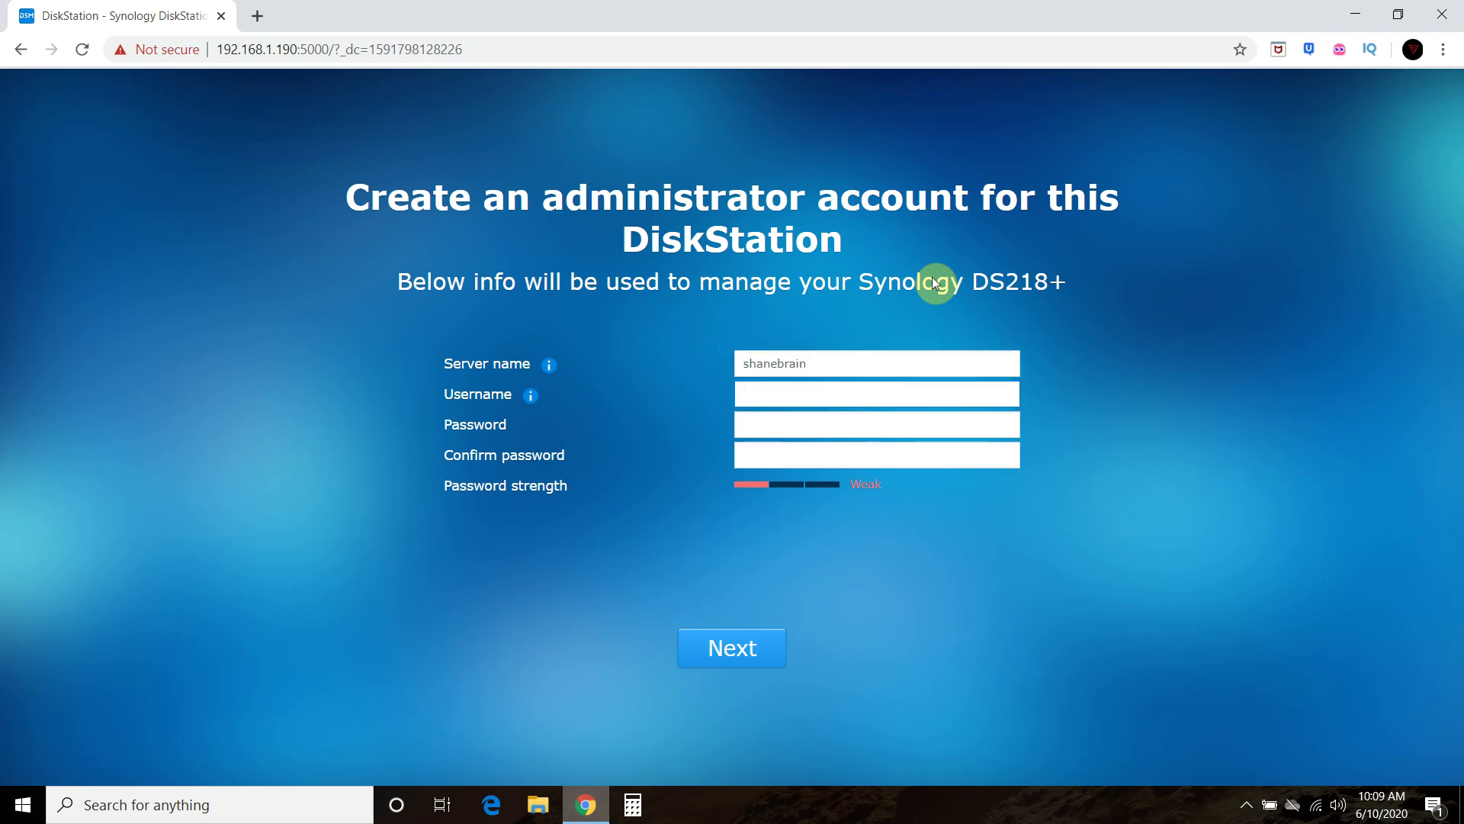
{"action": "key", "text": "Tab"}
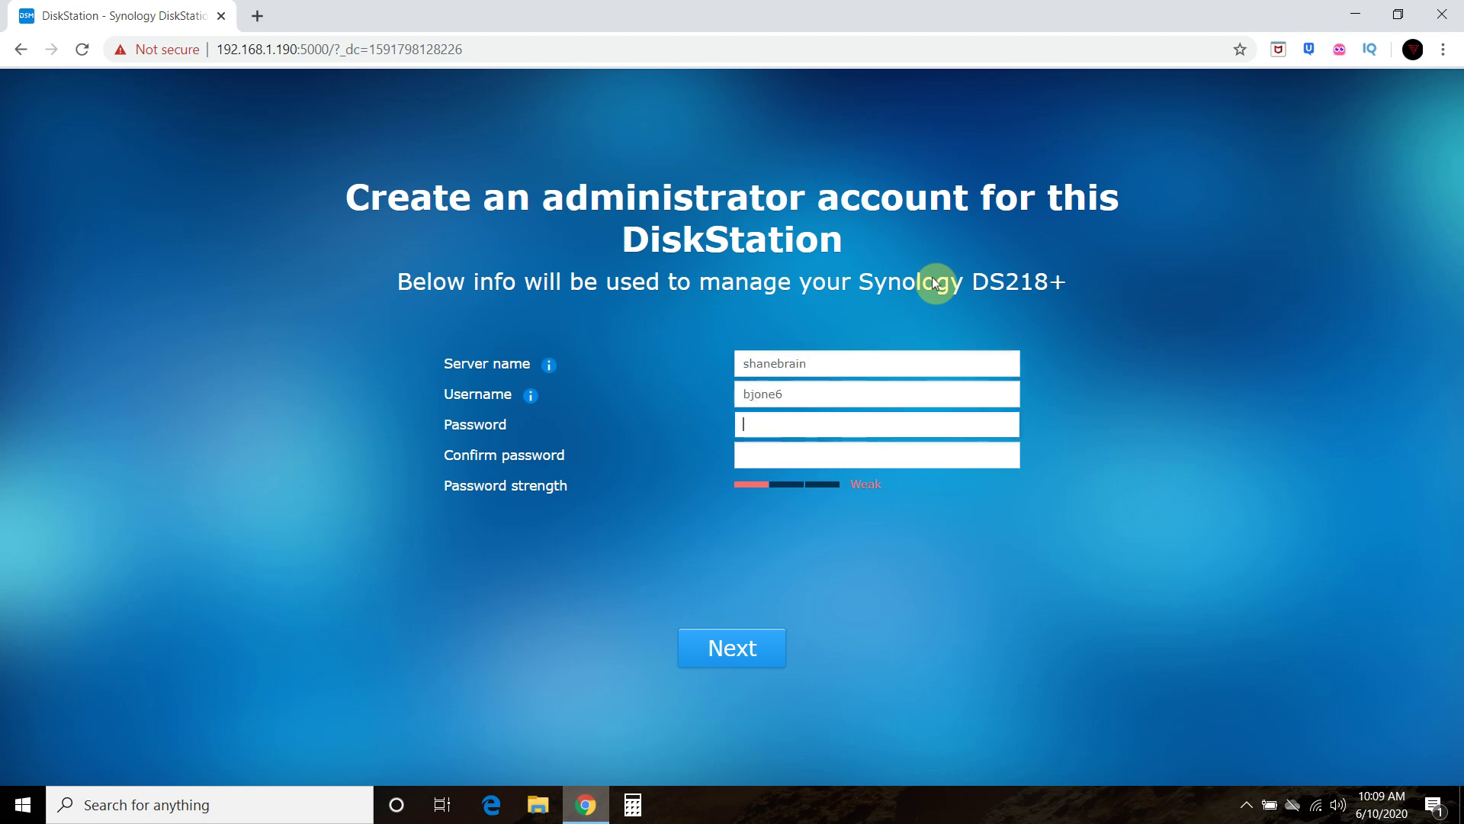
{"action": "key", "text": "Tab"}
{"action": "left_click", "coordinate": [735, 648]}
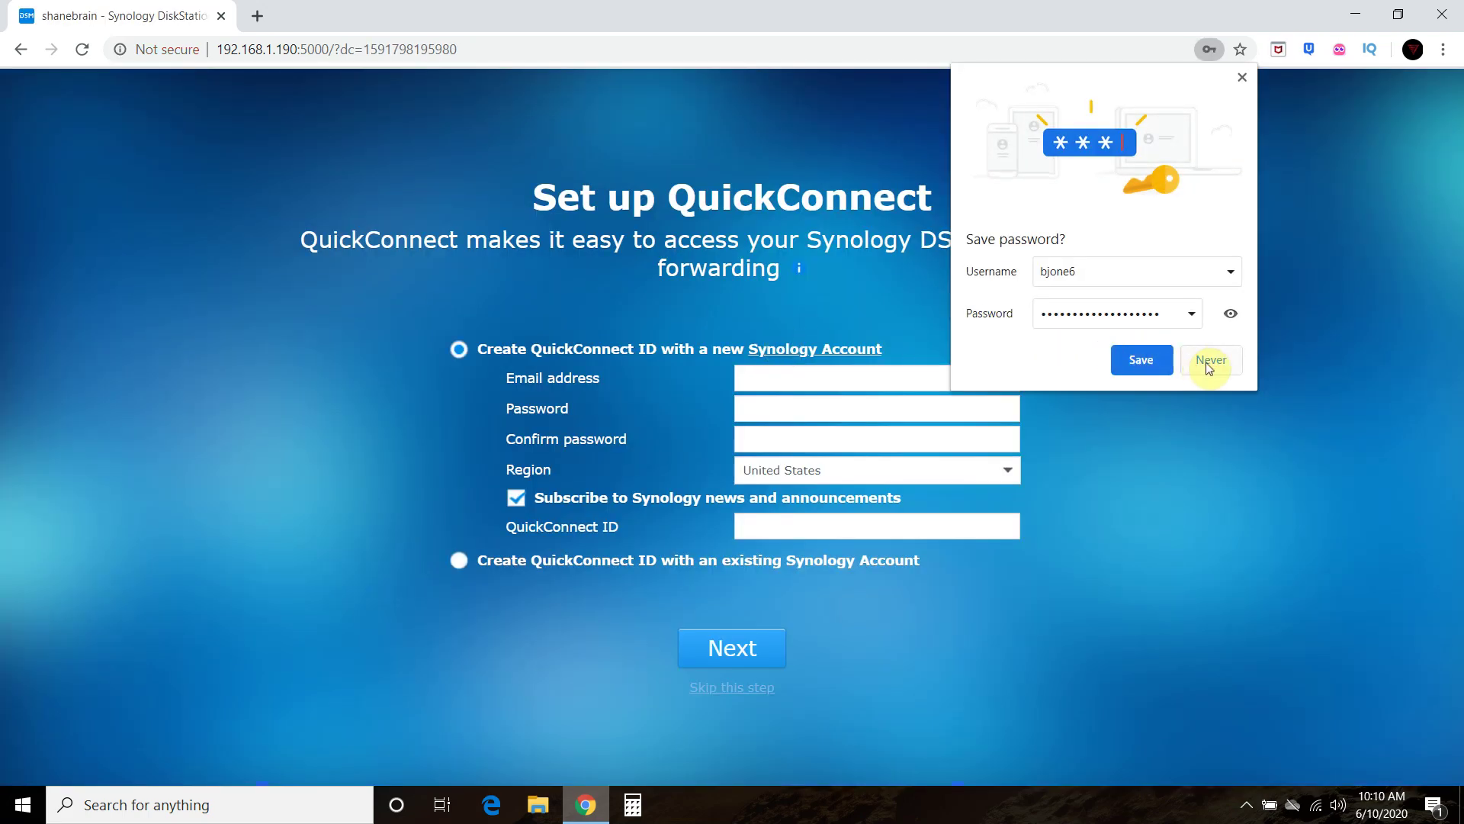
- Link QuickConnect to the existing Synology Account's e-mail and password, declining Chrome's password saving
{"action": "left_click", "coordinate": [1210, 363]}
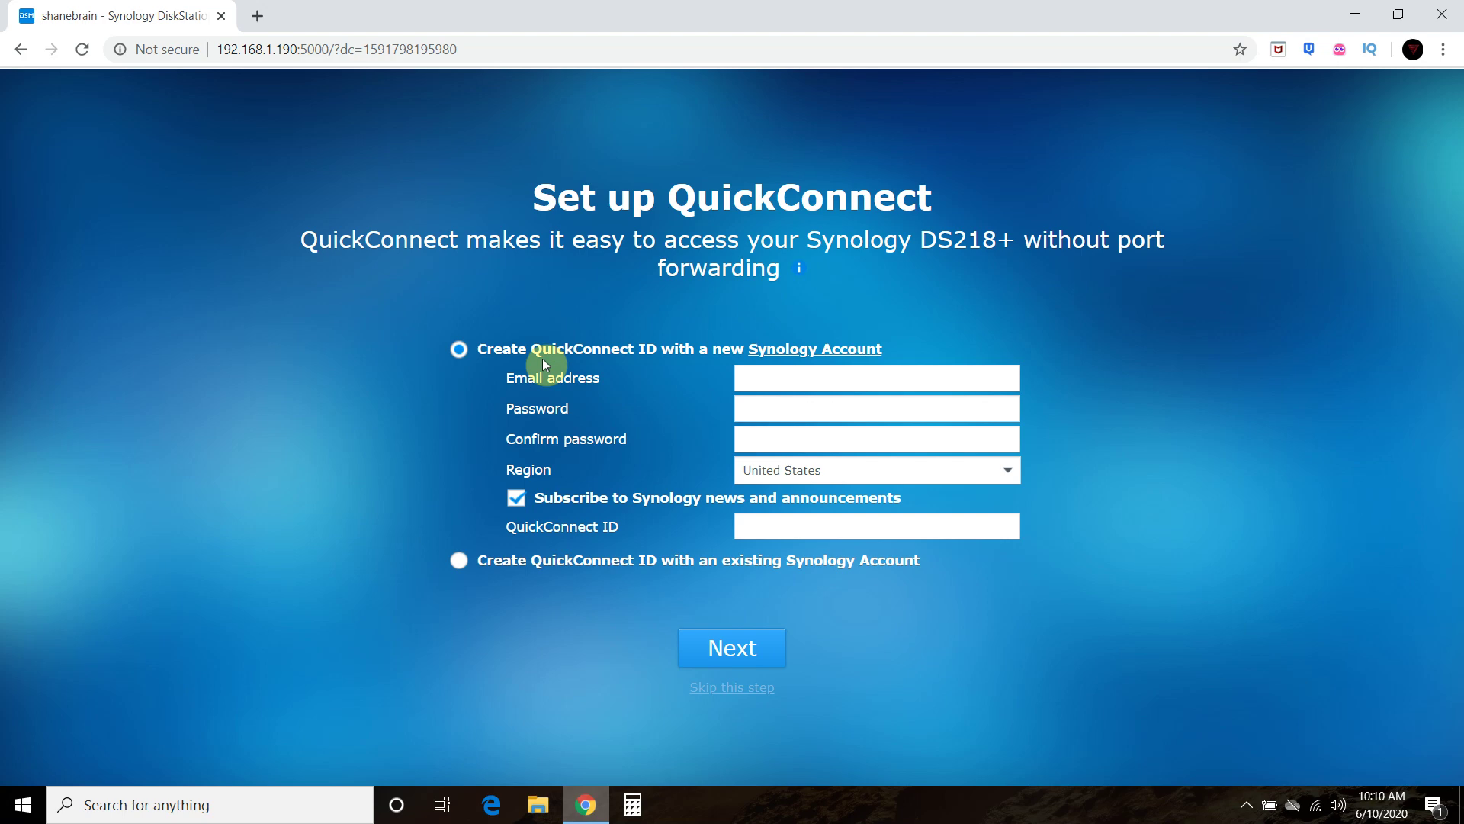
{"action": "left_click", "coordinate": [774, 381]}
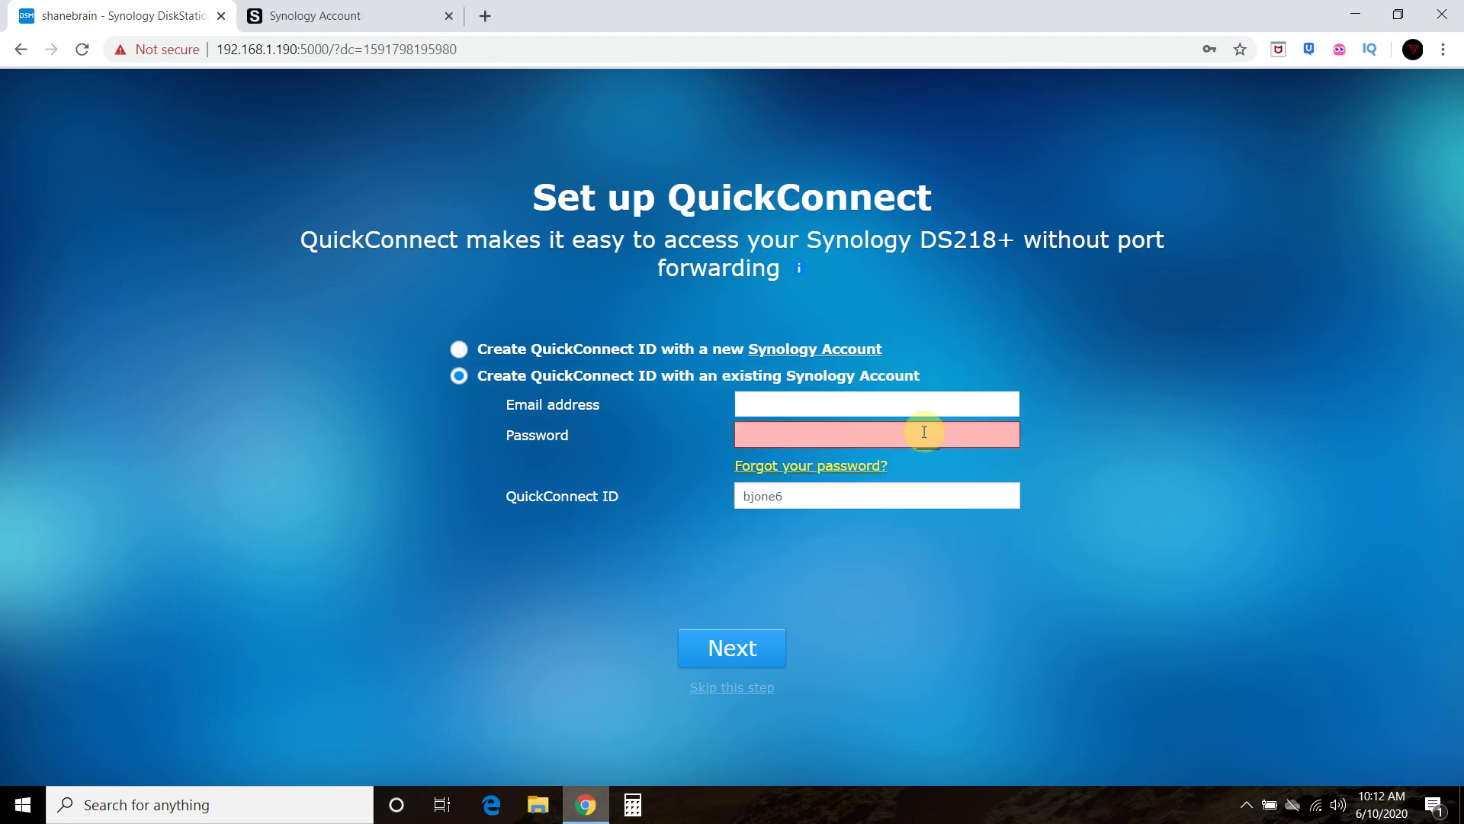
{"action": "key", "text": "Tab"}
{"action": "type", "text": "•••••••••••"}
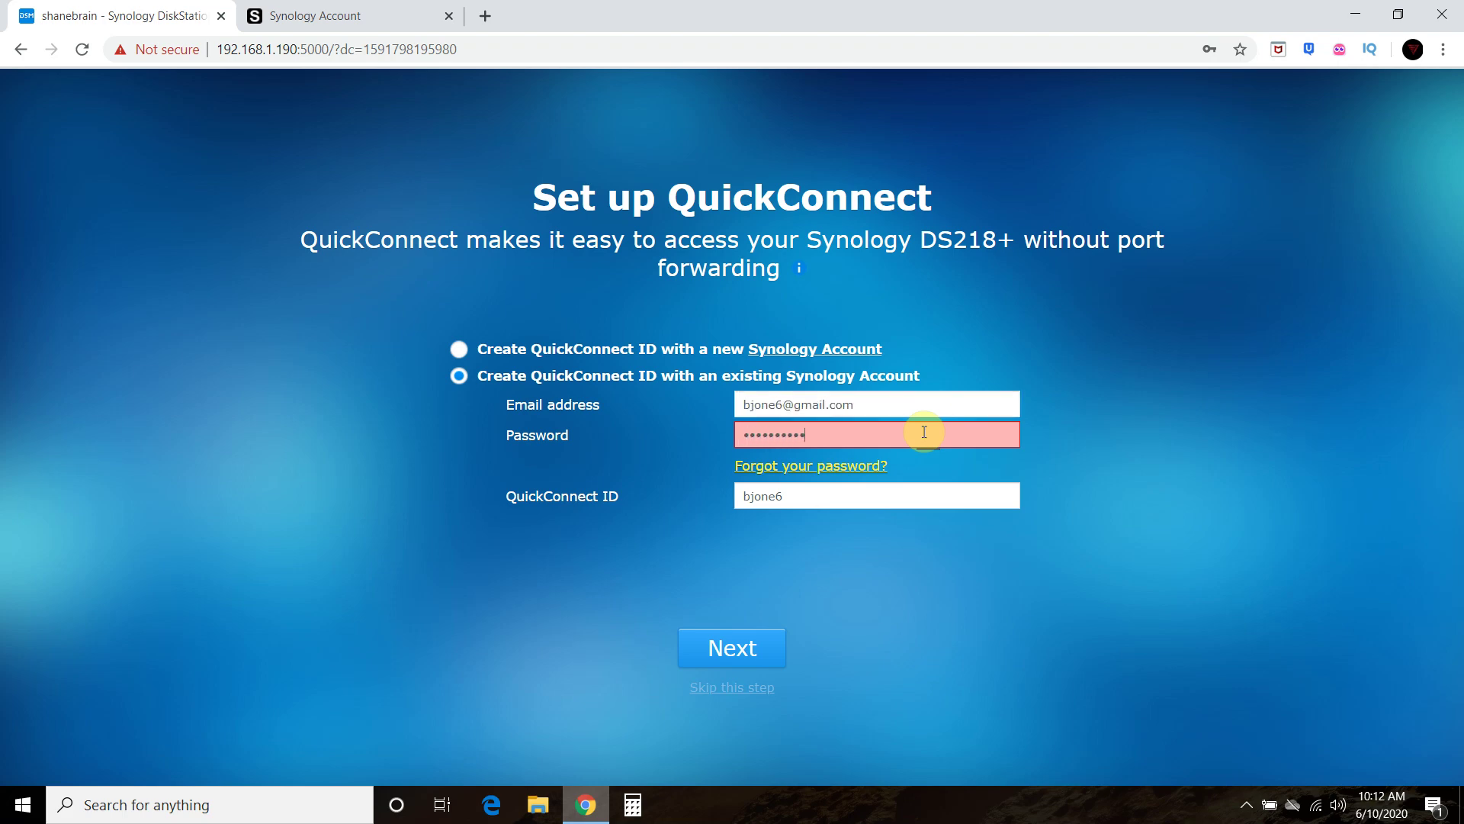
{"action": "type", "text": "•••••••"}
{"action": "left_click", "coordinate": [723, 648]}
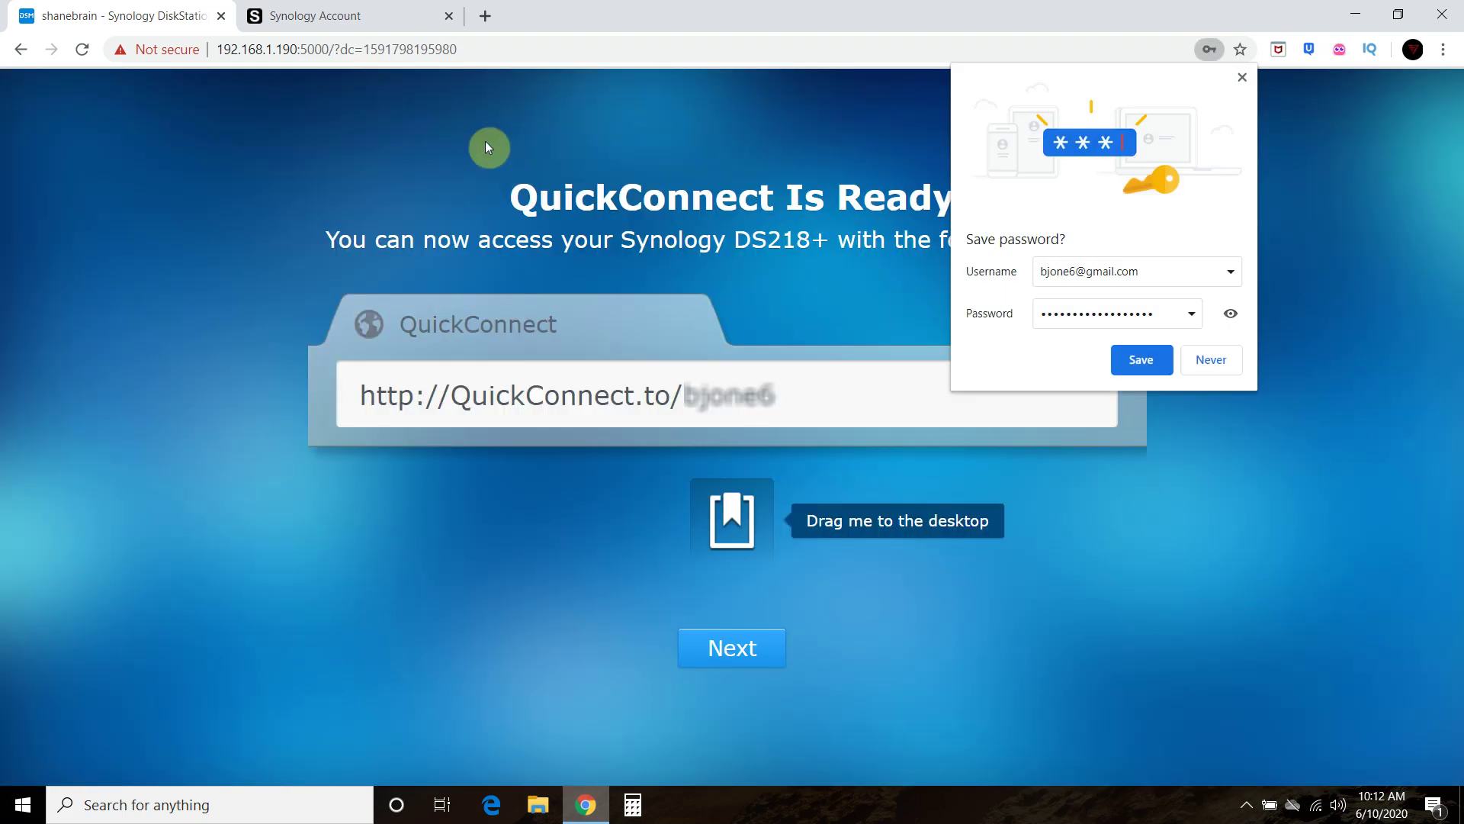
{"action": "left_click", "coordinate": [1215, 361]}
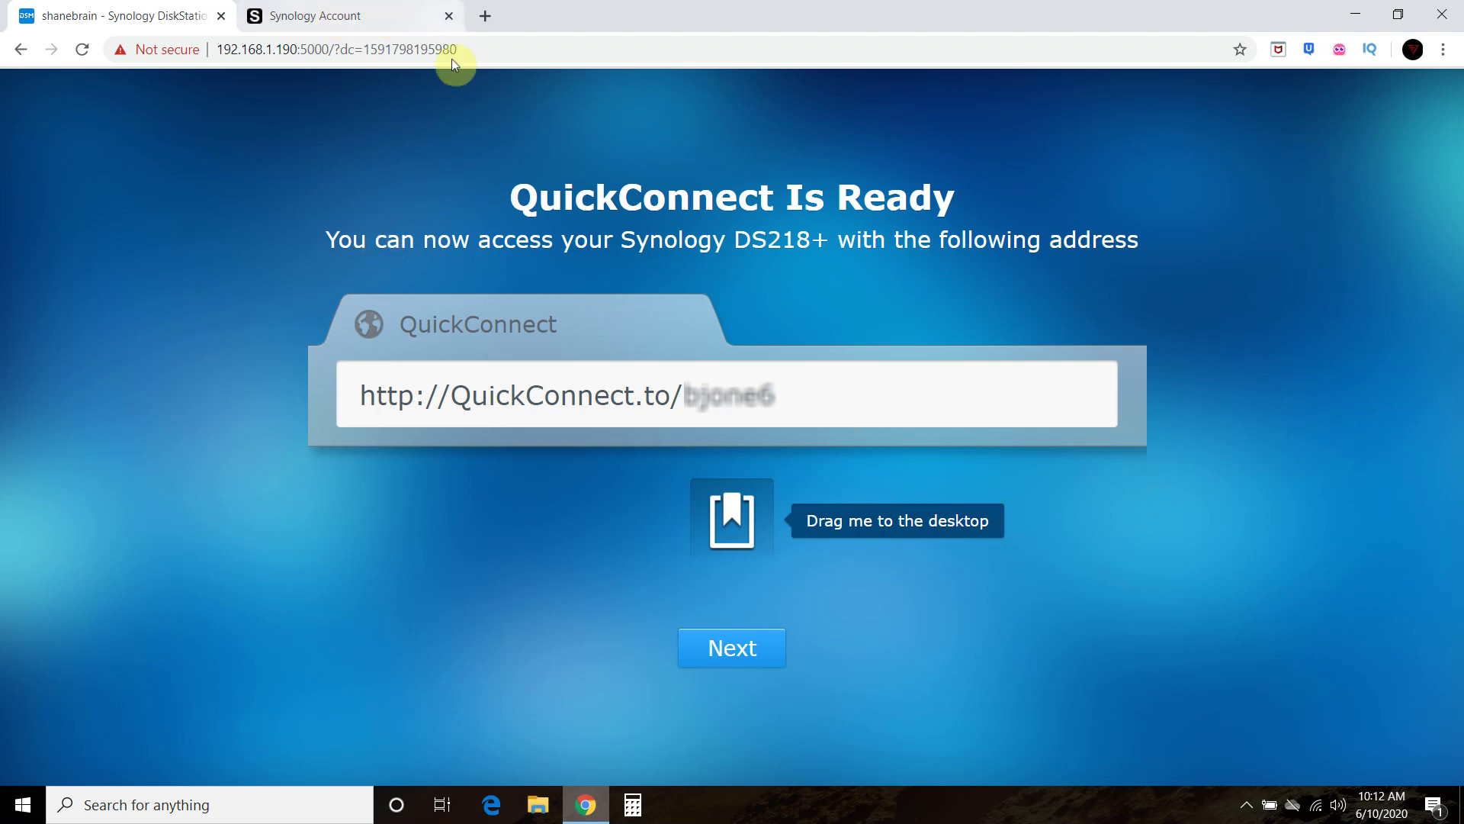
- Skip the Recommended Packages step and leave network location sharing unticked
{"action": "left_click", "coordinate": [745, 655]}
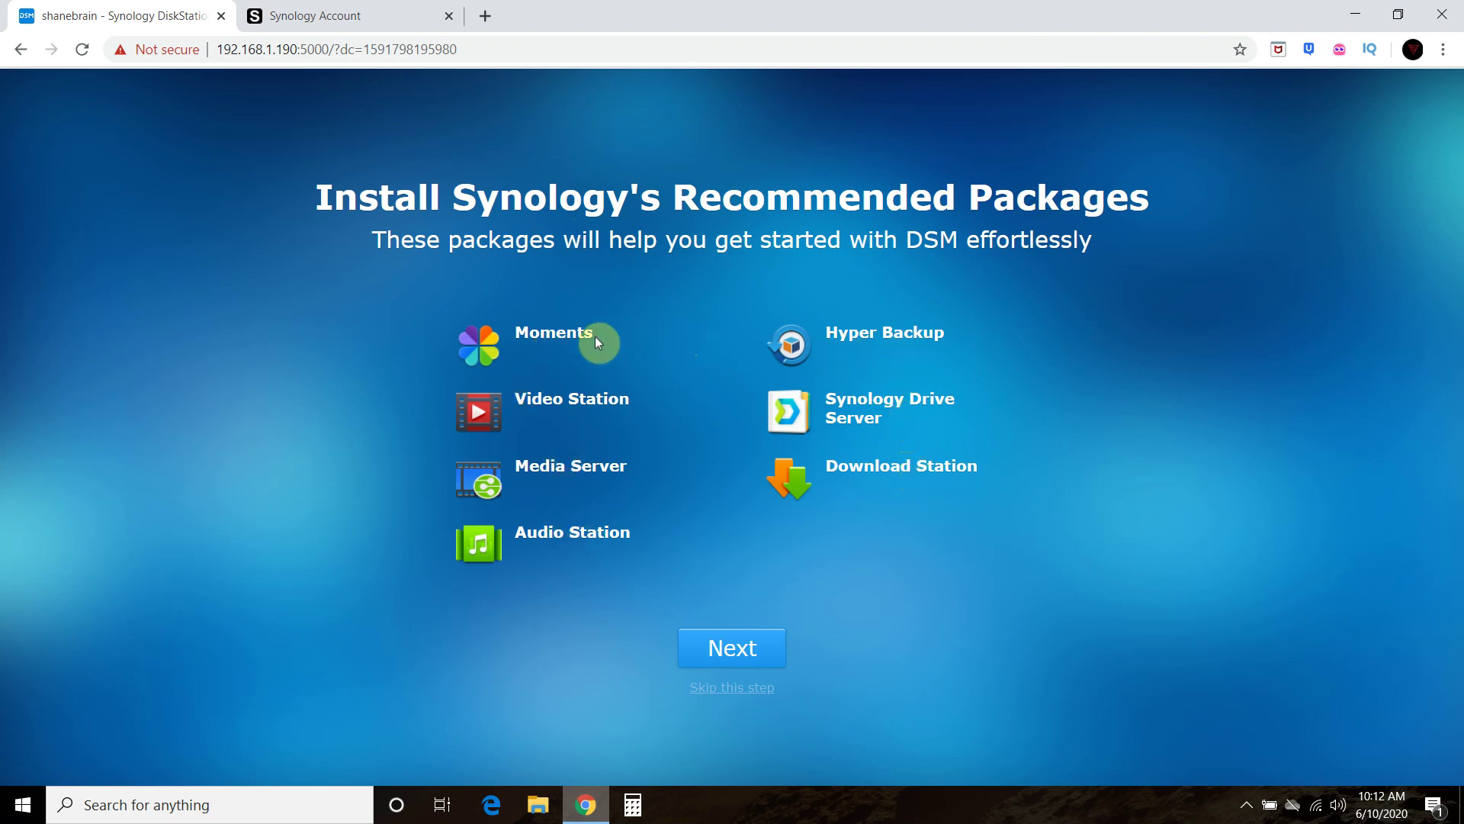
{"action": "left_click", "coordinate": [750, 691]}
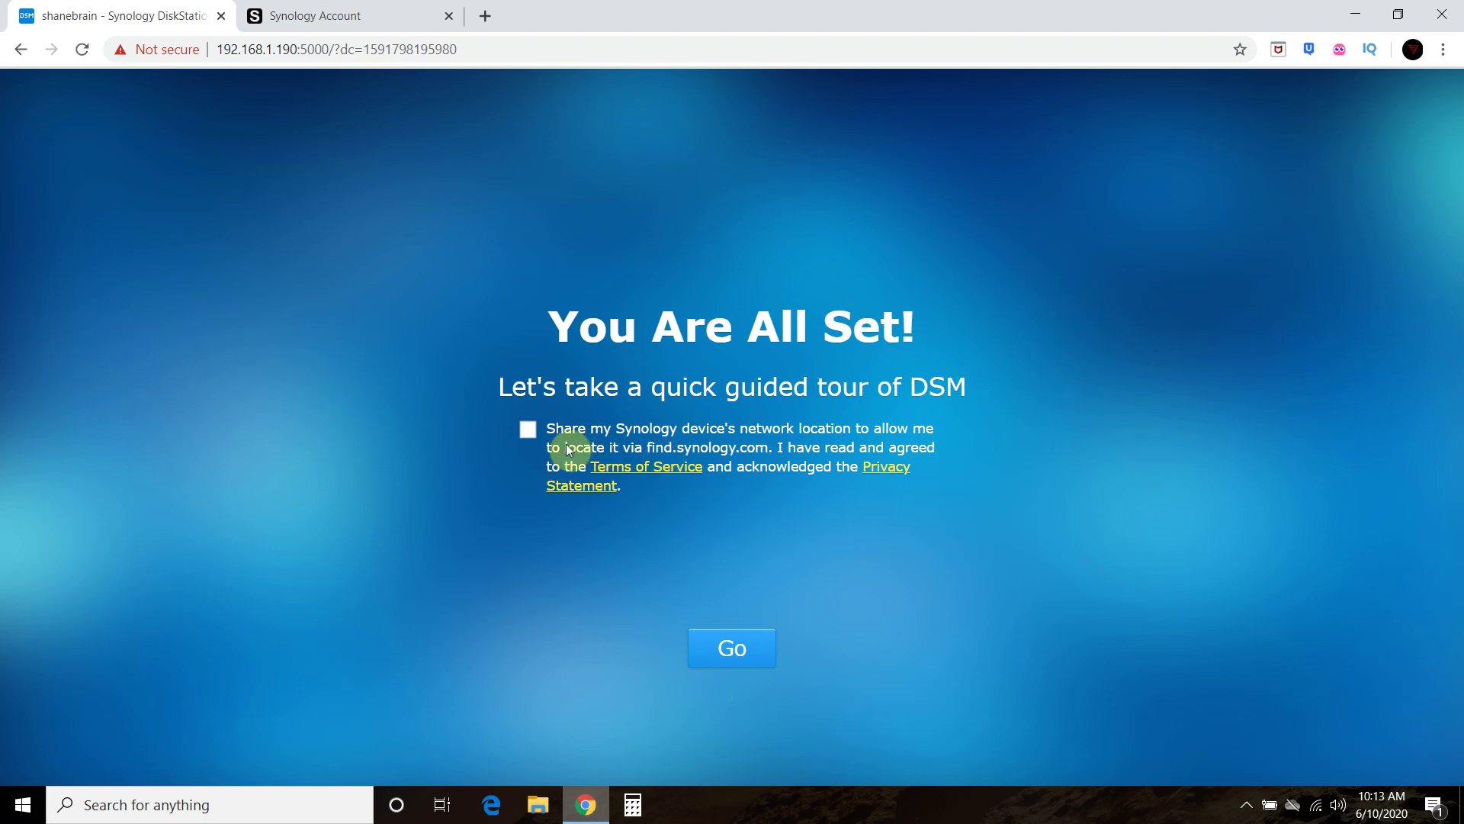
{"action": "left_click", "coordinate": [527, 432]}
{"action": "left_click", "coordinate": [528, 429]}
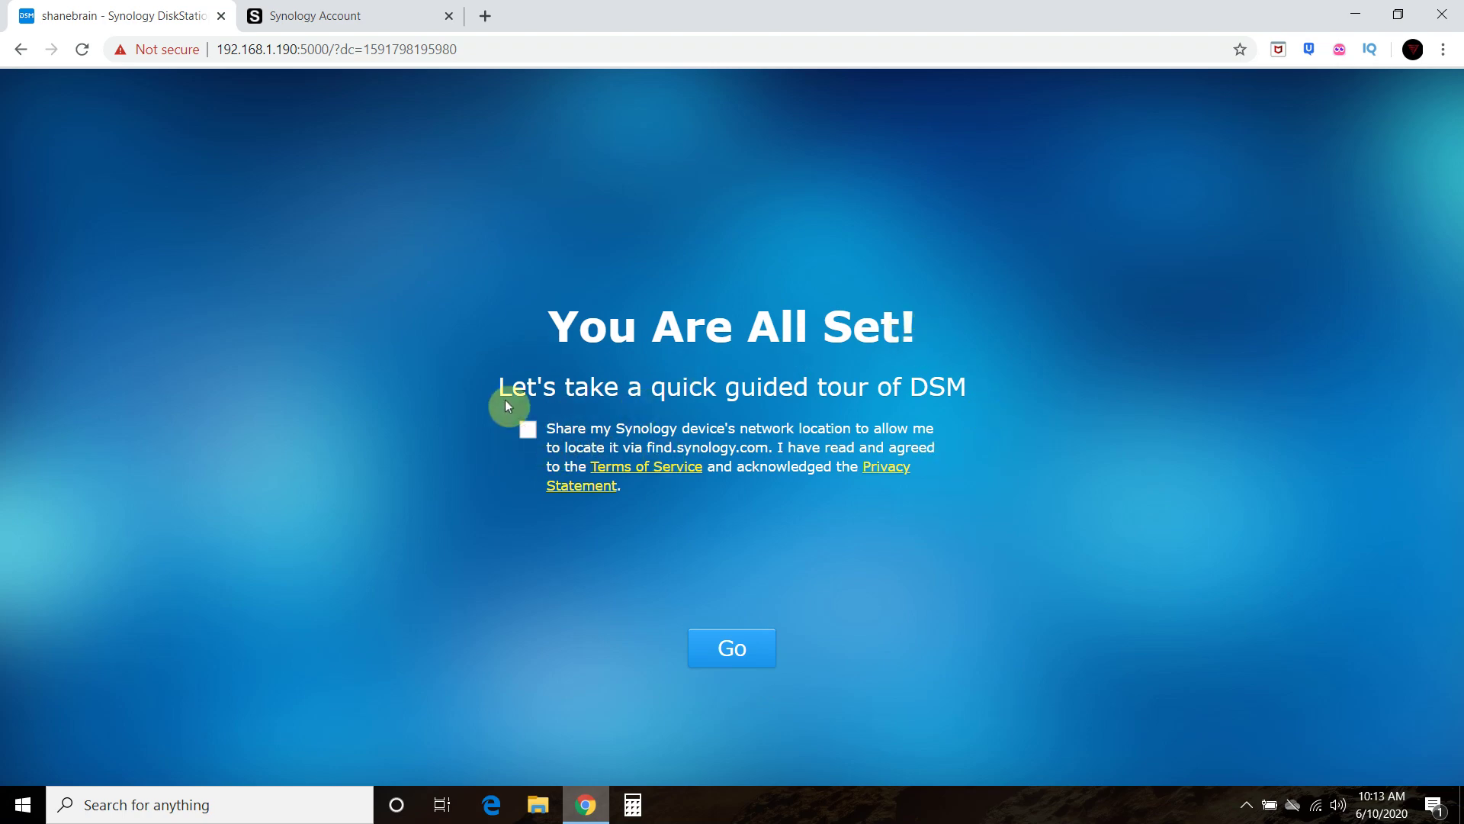
- Enter the DSM desktop, acknowledge Smart Update, and enable Device Analytics after accepting its privacy statement
{"action": "left_click", "coordinate": [737, 654]}
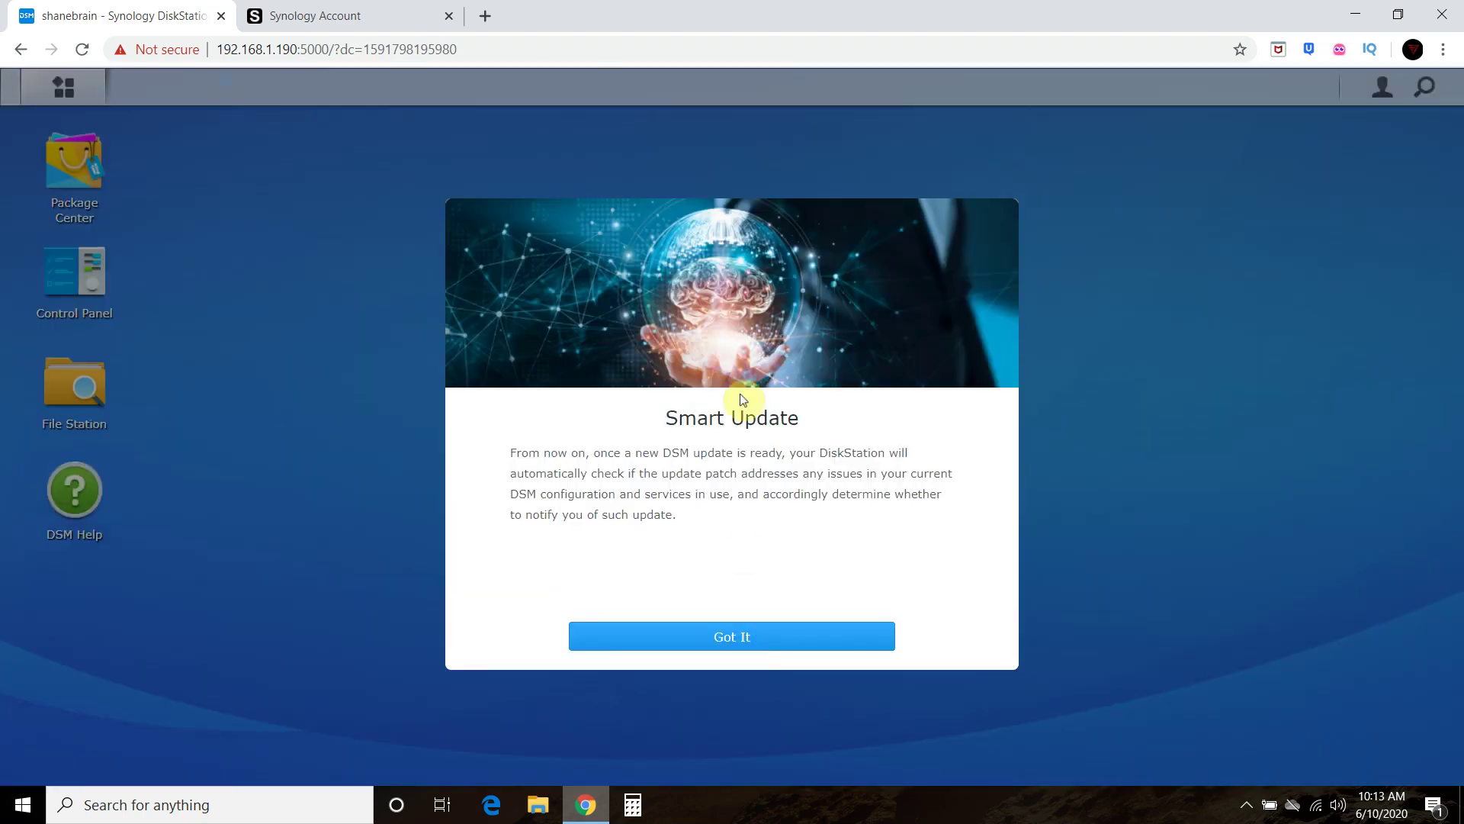
{"action": "left_click", "coordinate": [765, 645]}
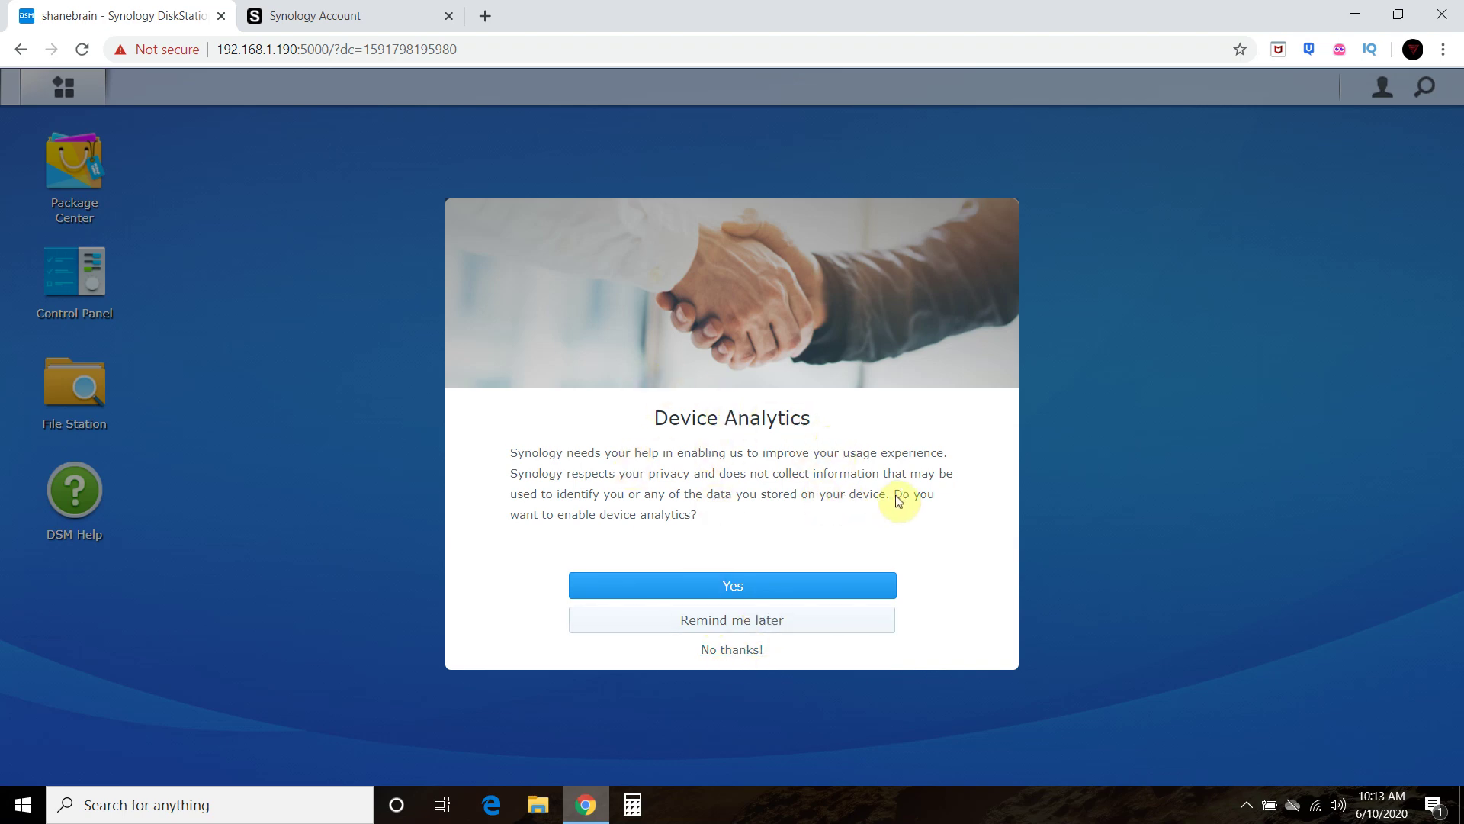
{"action": "left_click", "coordinate": [739, 595]}
{"action": "scroll", "coordinate": [890, 437], "scroll_direction": "down", "scroll_amount": 10}
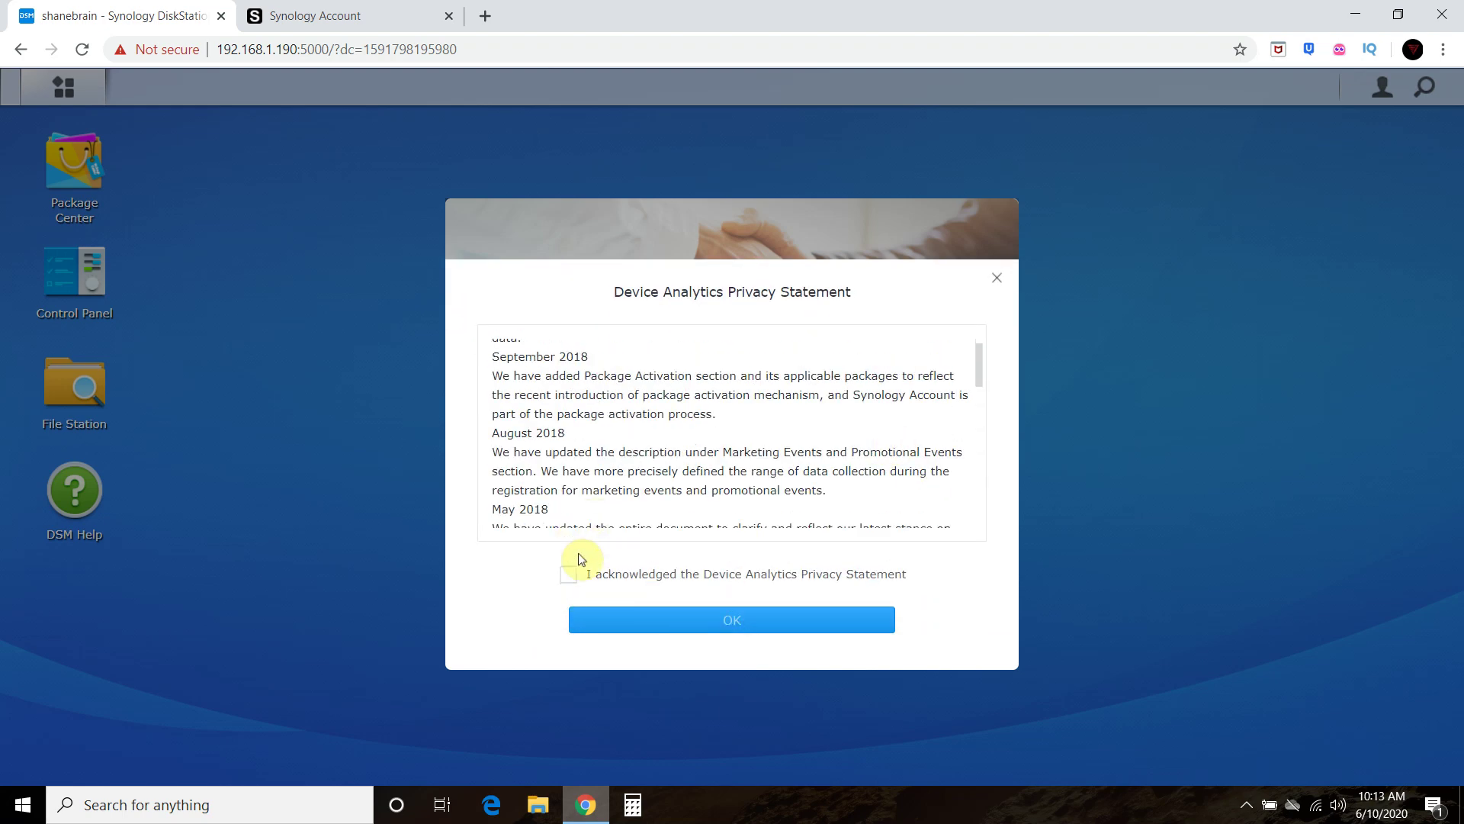
{"action": "left_click", "coordinate": [568, 574]}
{"action": "left_click", "coordinate": [725, 625]}
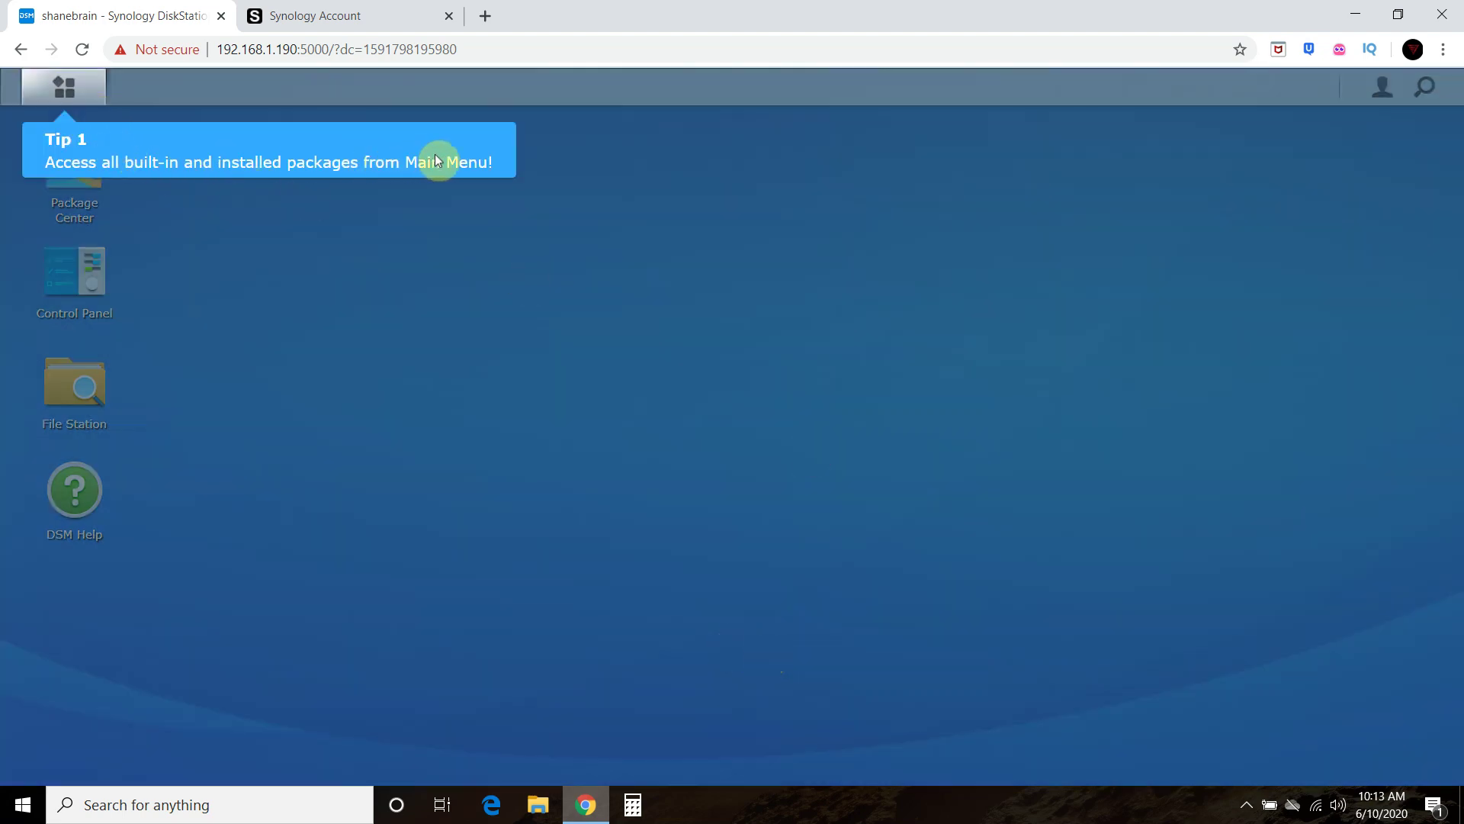
- Step through and dismiss the three introductory desktop tips
{"action": "left_click", "coordinate": [43, 80]}
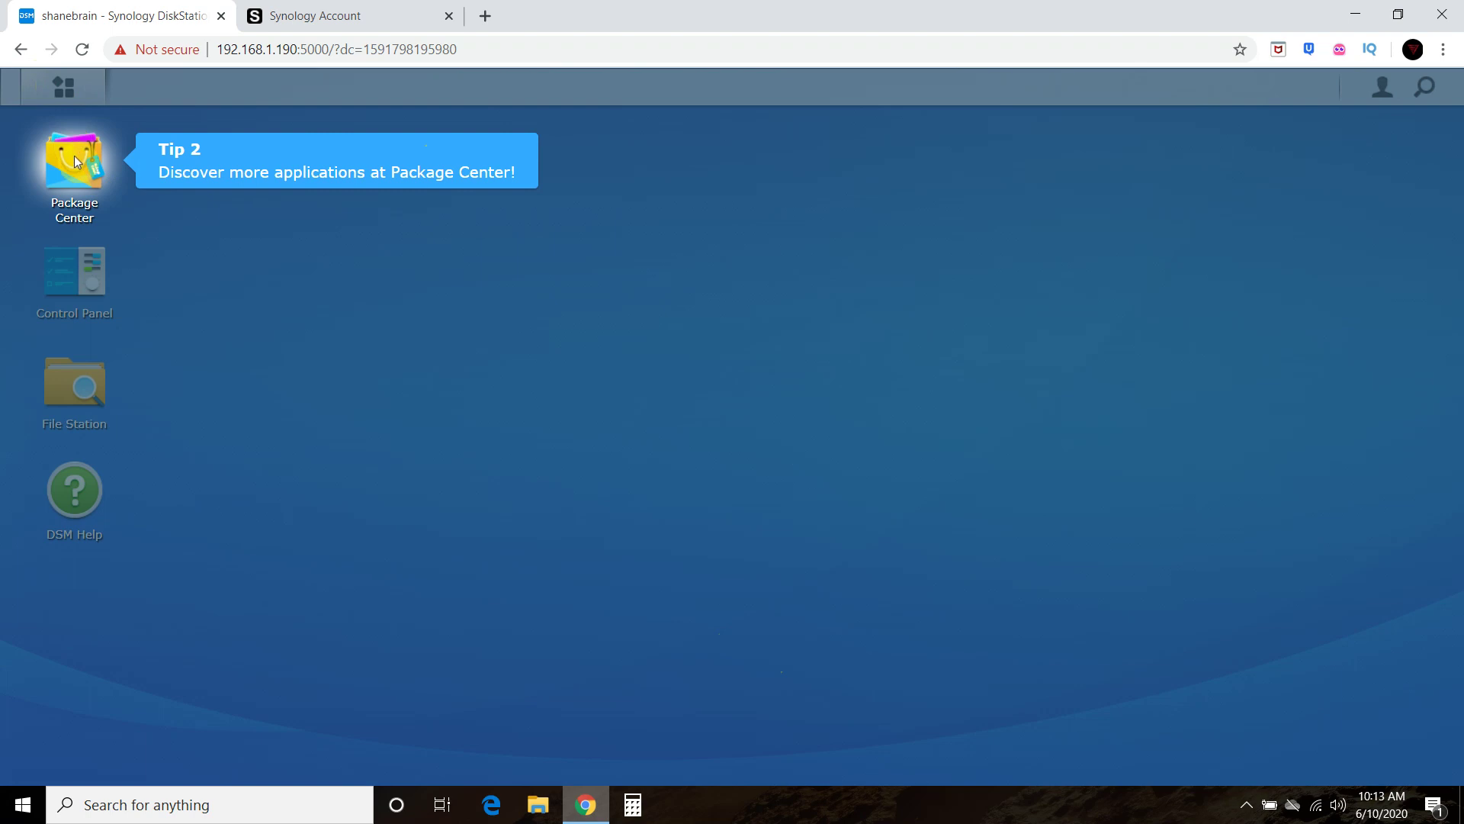
{"action": "left_click", "coordinate": [305, 174]}
{"action": "left_click", "coordinate": [90, 168]}
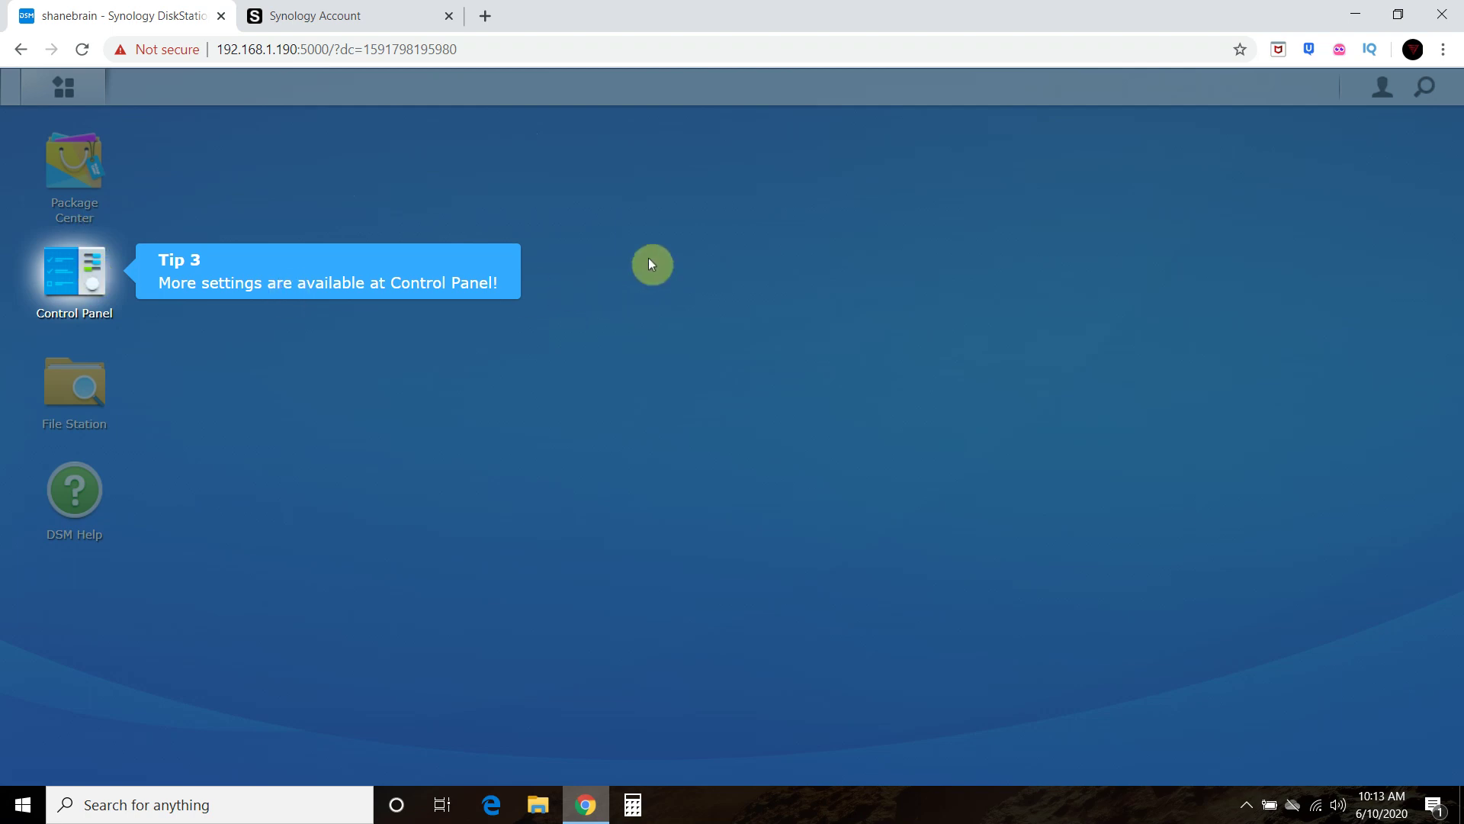
{"action": "left_click", "coordinate": [77, 291]}
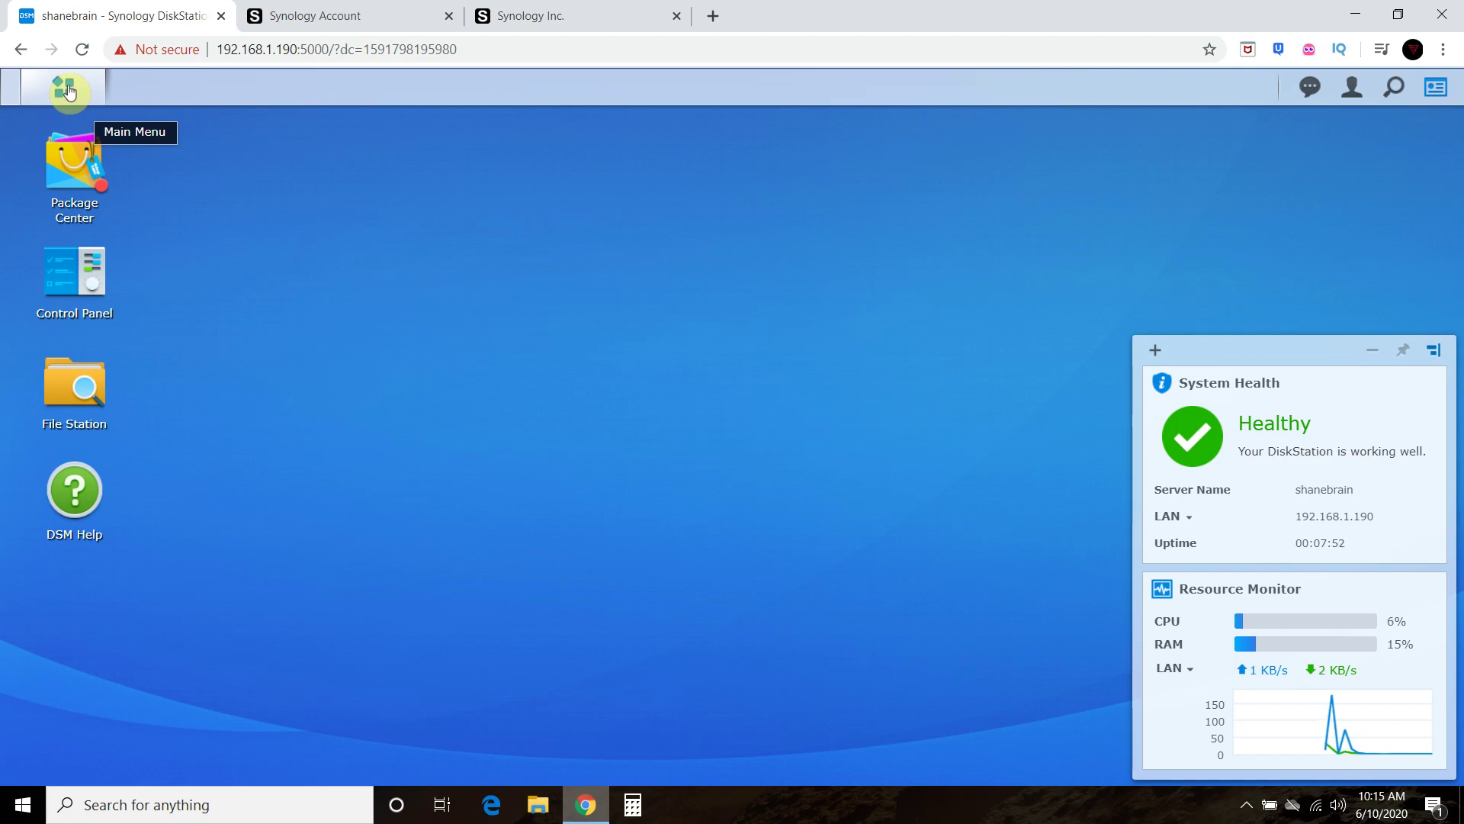
{"action": "left_click", "coordinate": [67, 92]}
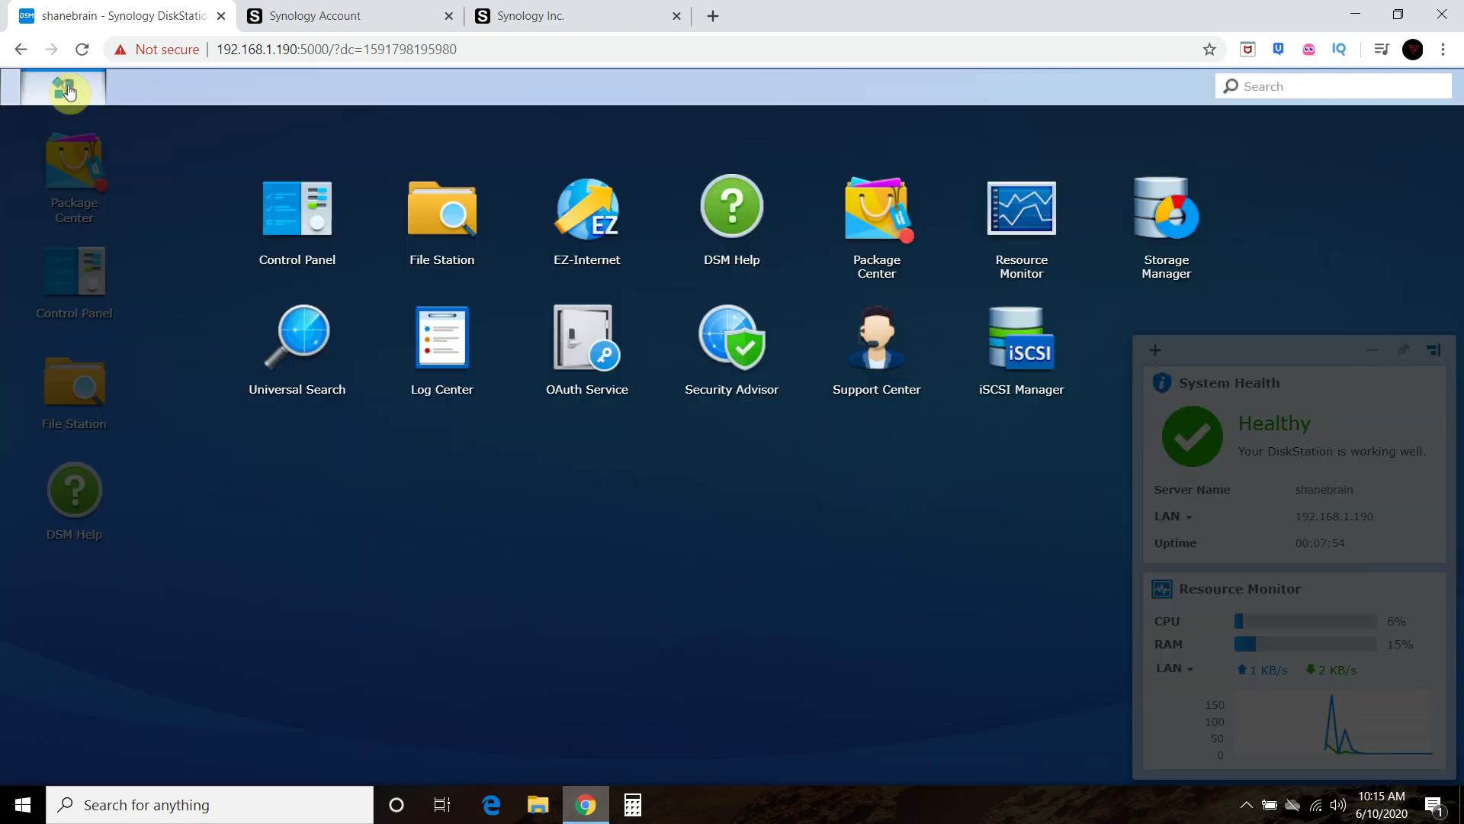
{"action": "left_click", "coordinate": [1173, 213]}
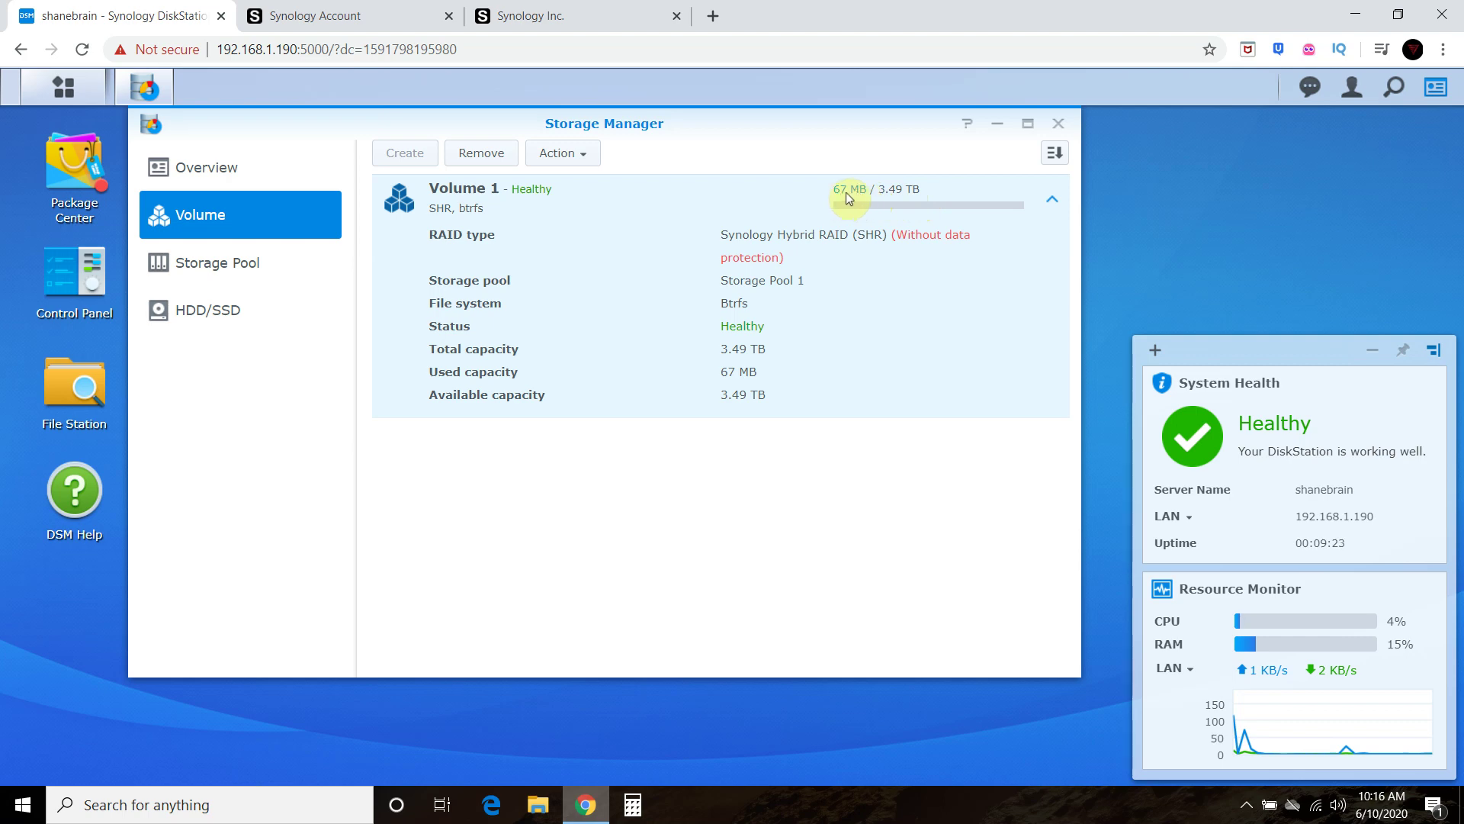
{"action": "left_click", "coordinate": [1059, 123]}
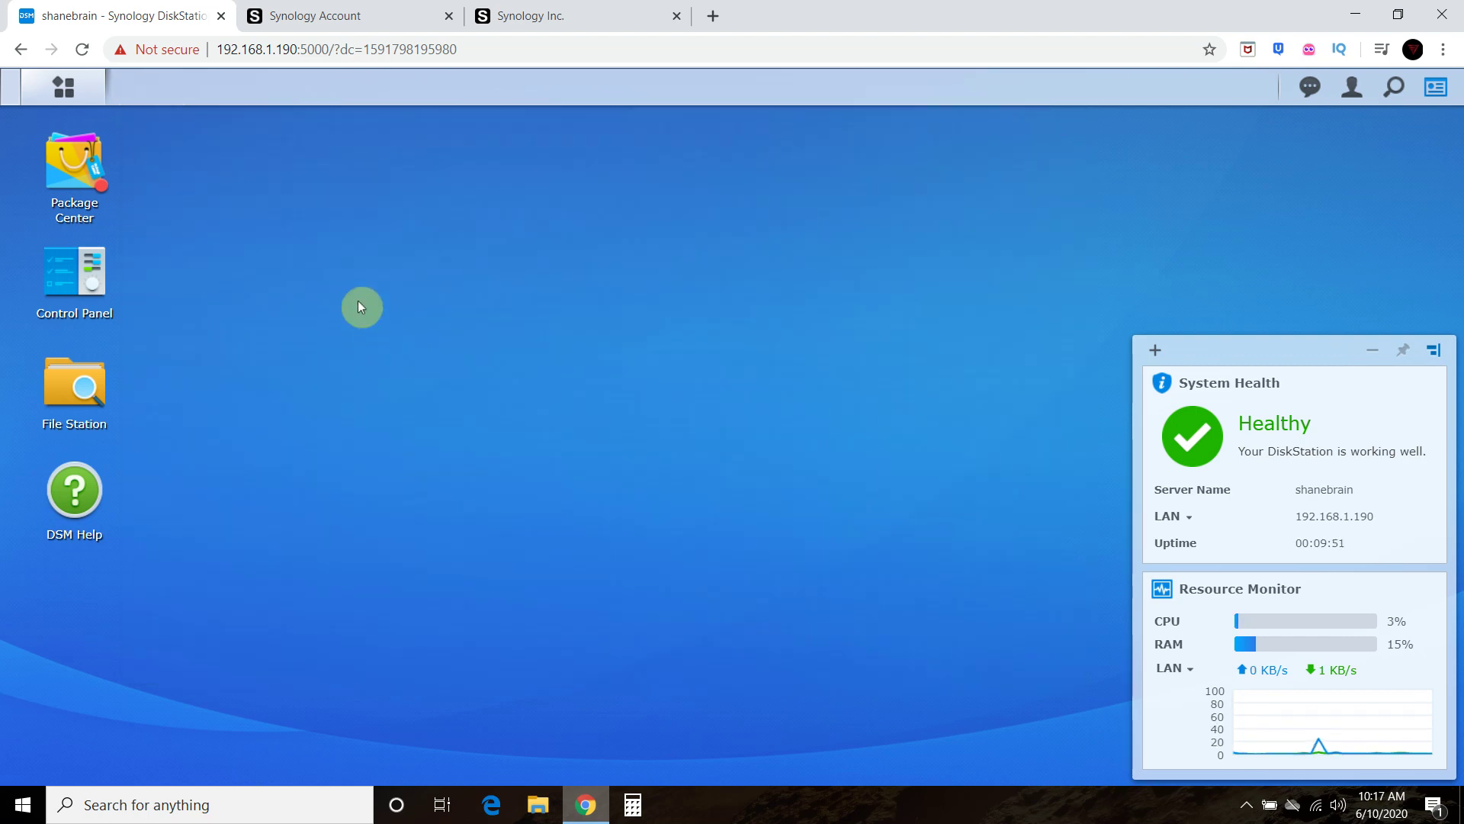